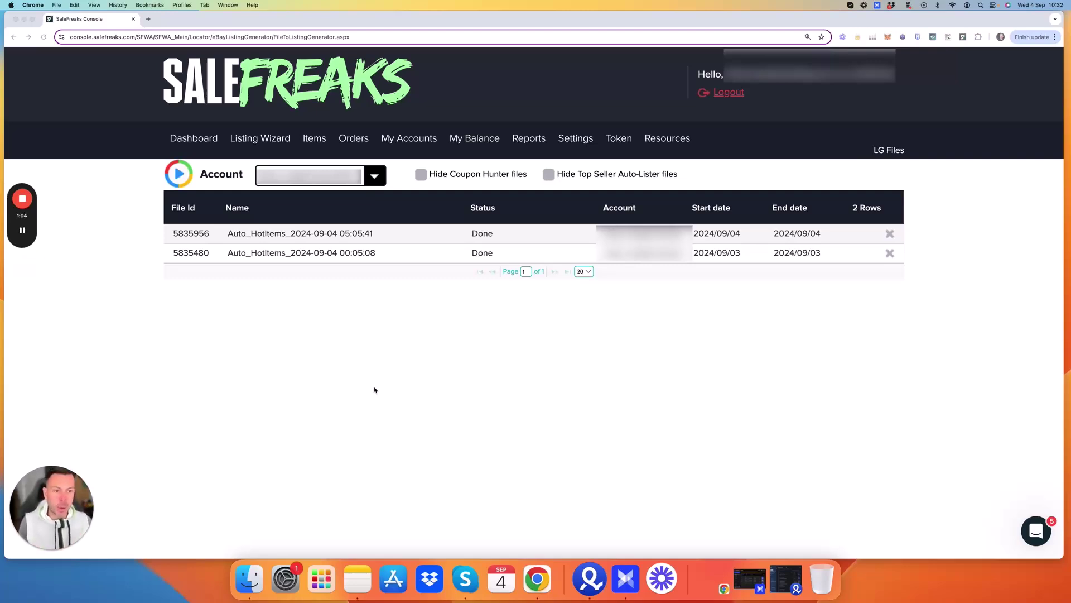
Bring Chrome forward to show the LG Files table with two Done Auto_HotItems runs
left_click(450, 369)
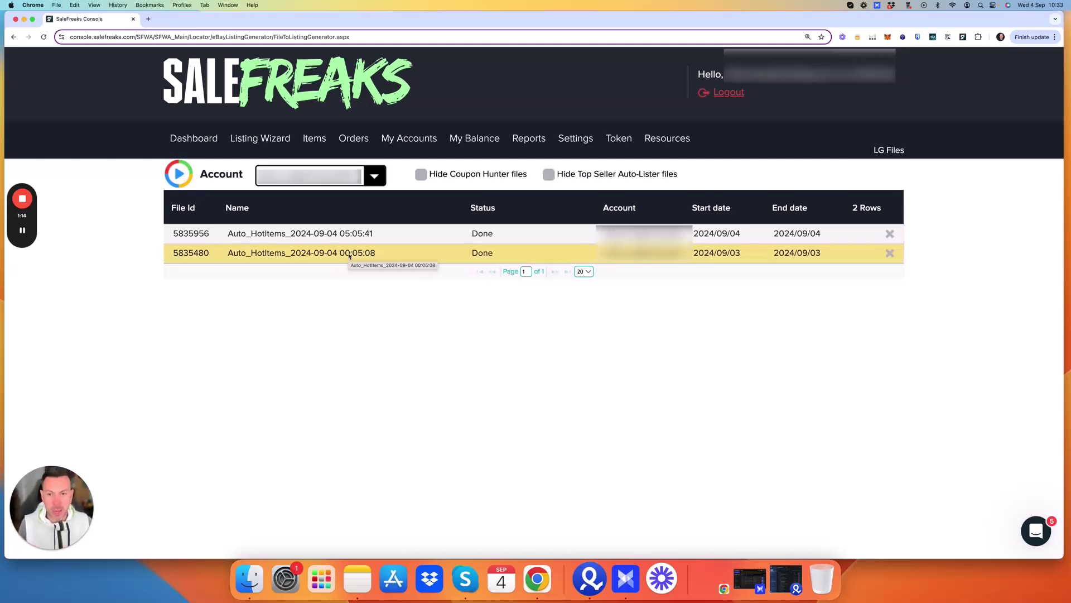
mouse_move(260, 140)
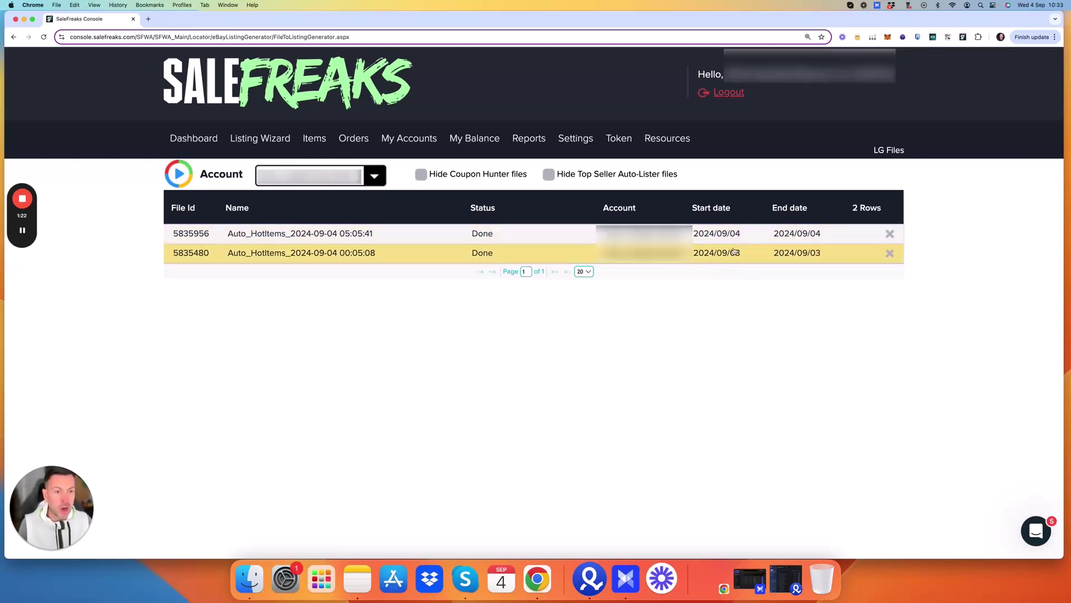
Open the report for run 5835480 and show its item that failed as a duplicate
left_click(343, 255)
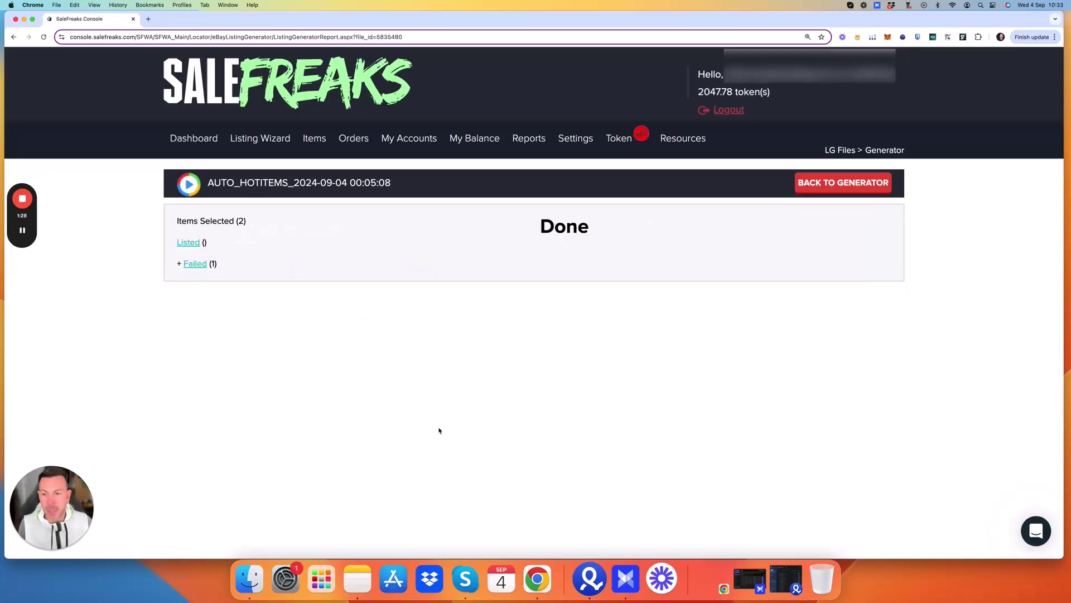
left_click(193, 264)
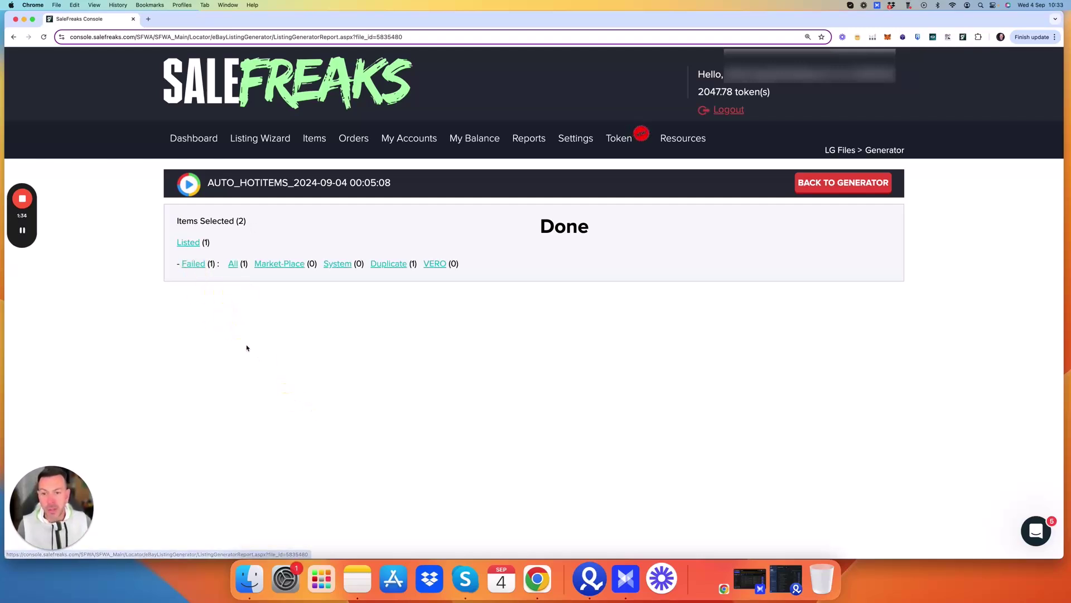
left_click(397, 264)
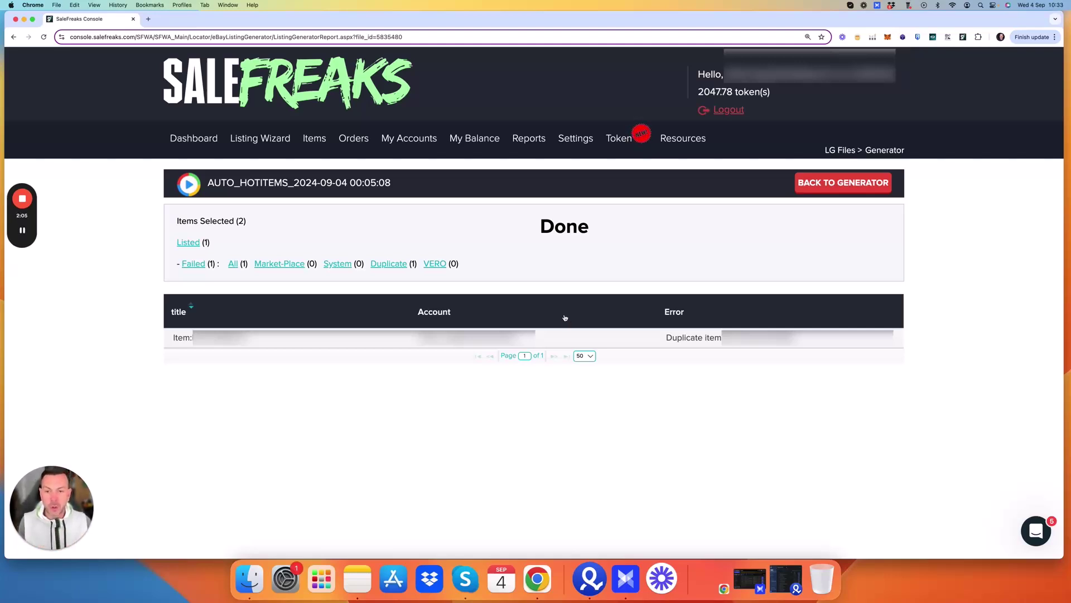
left_click(195, 245)
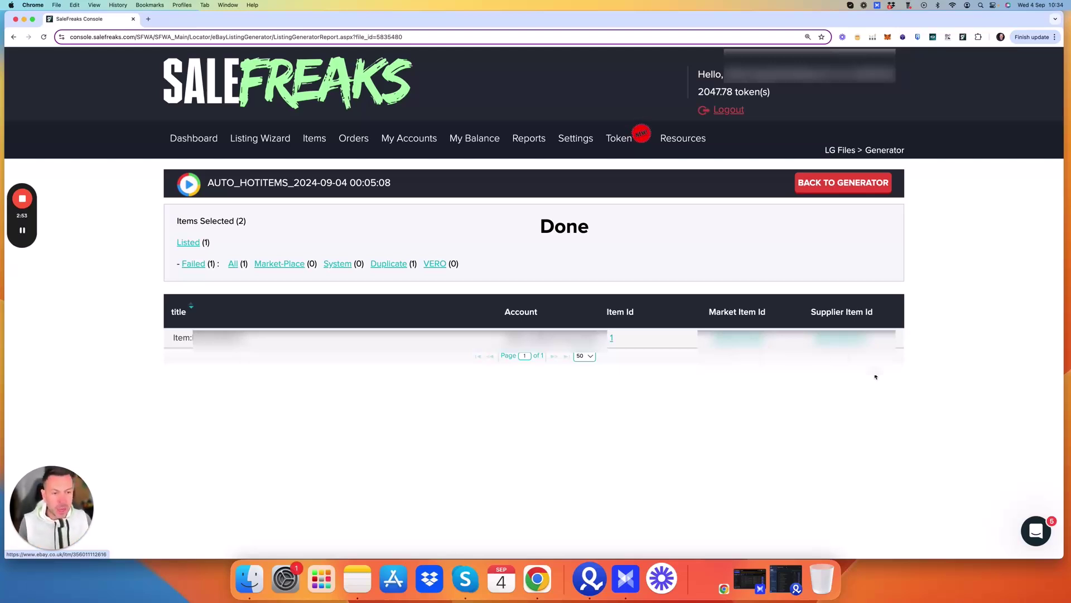
Open the supplier's Amazon page and switch it to a one-time purchase at £11.74
key("Return")
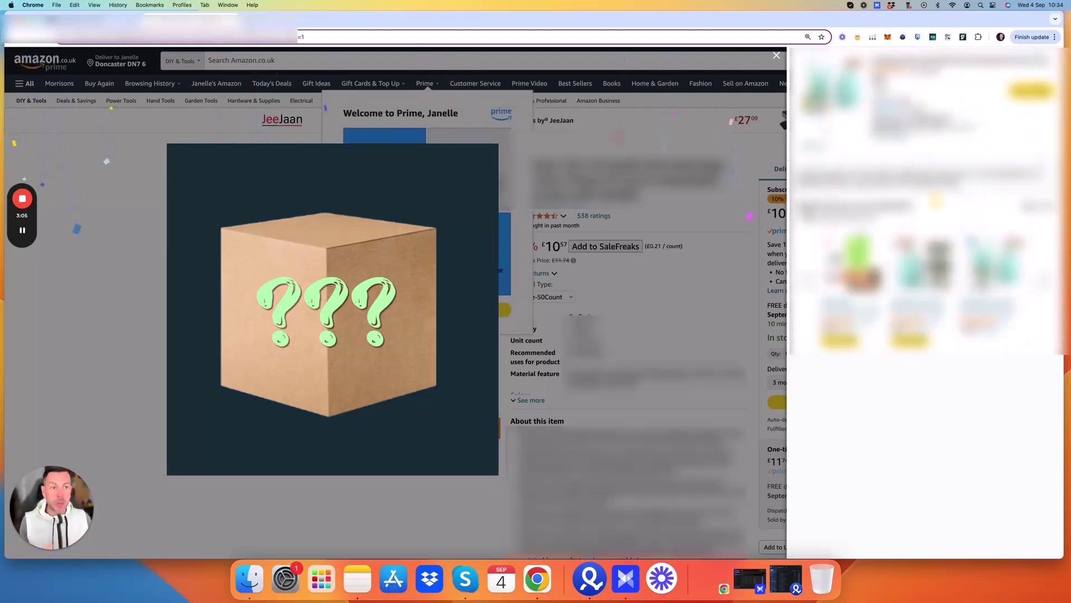
left_click(776, 55)
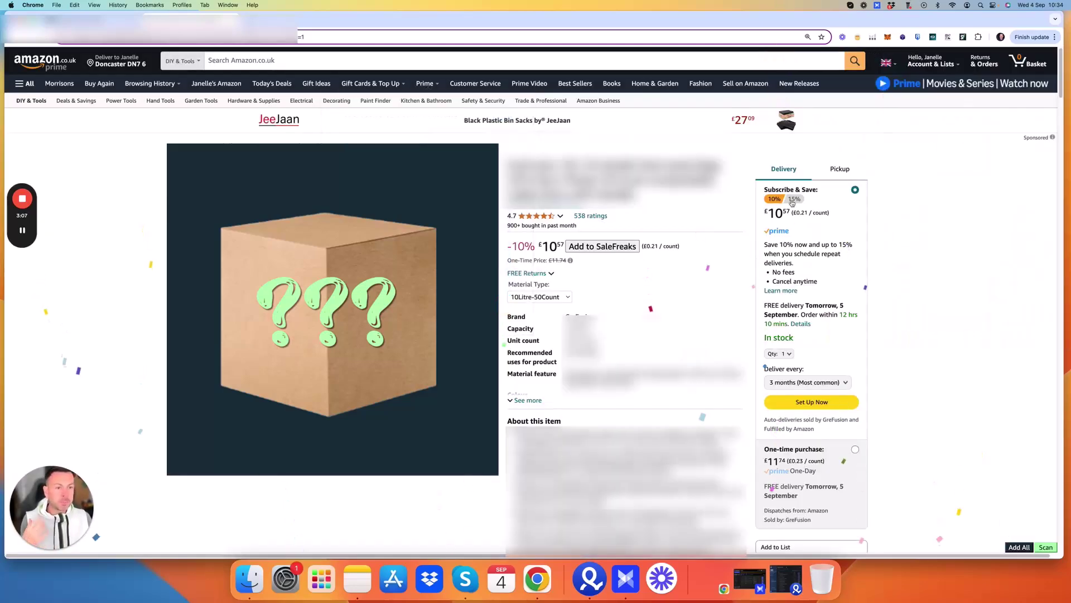
scroll(800, 312, "down", 2)
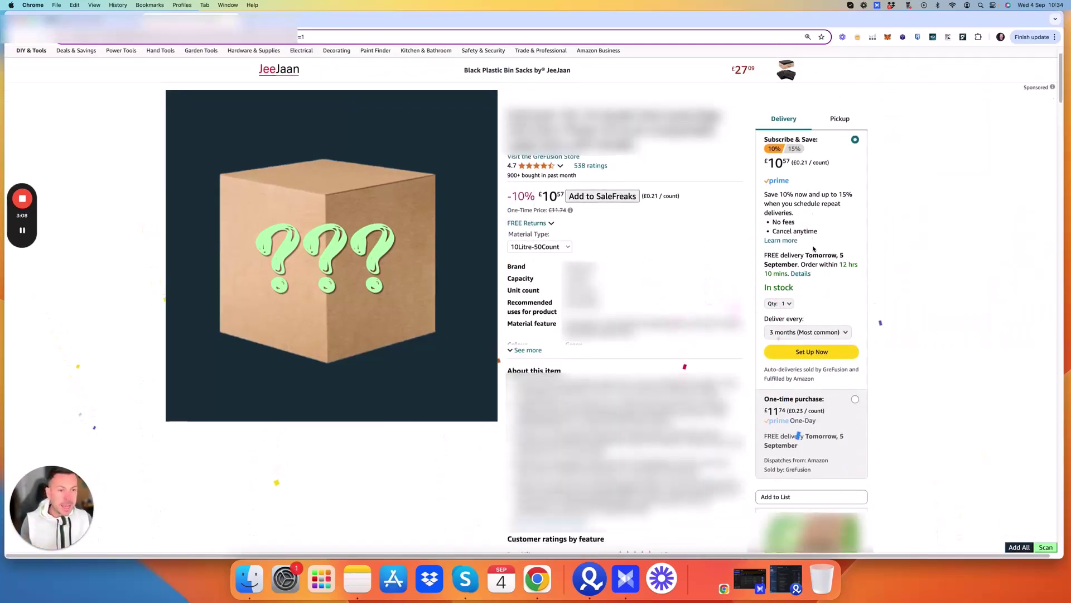
left_click(805, 333)
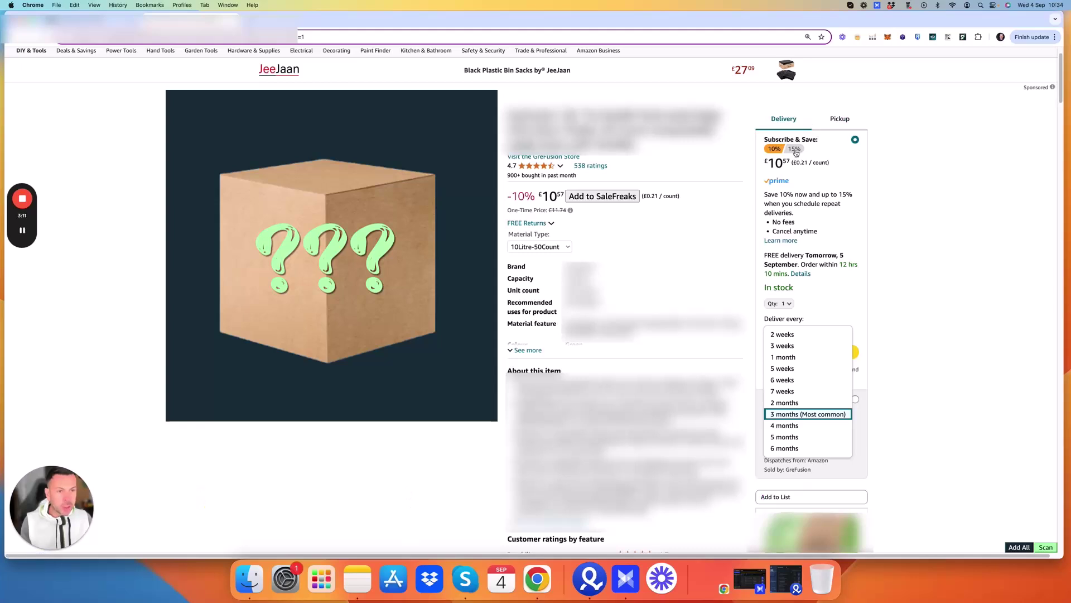
left_click(828, 219)
scroll(825, 268, "down", 3)
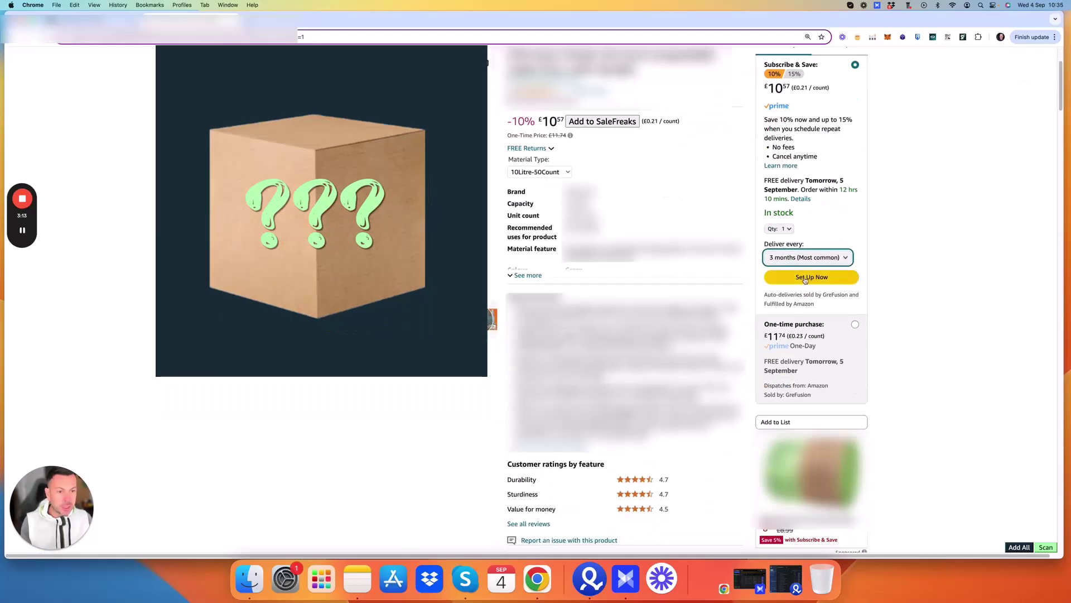
left_click(855, 325)
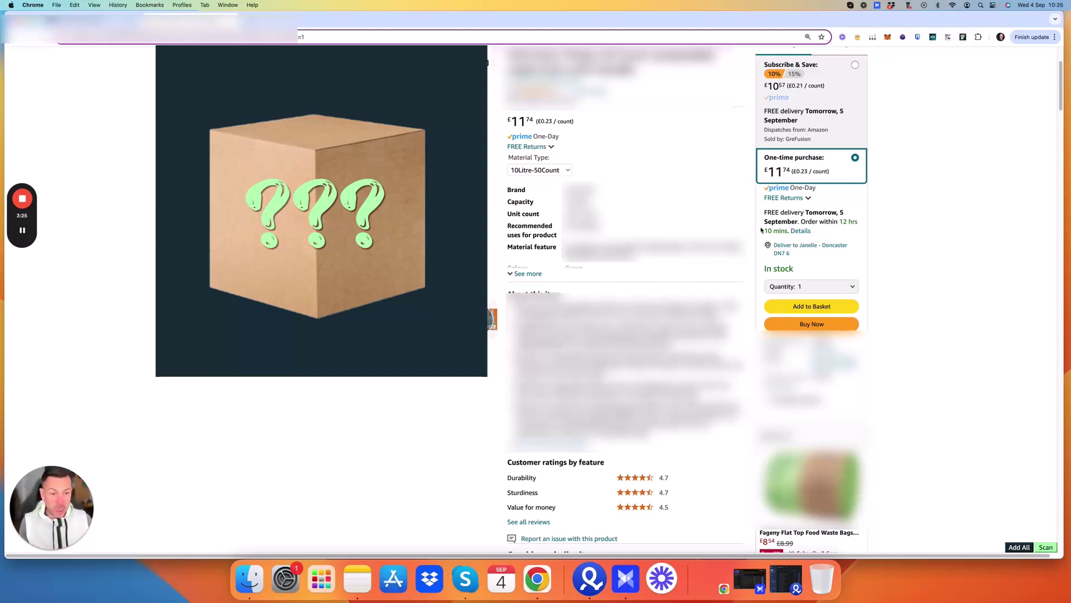
Review the Amazon product page, then return to the SaleFreaks report
scroll(761, 230, "up", 2)
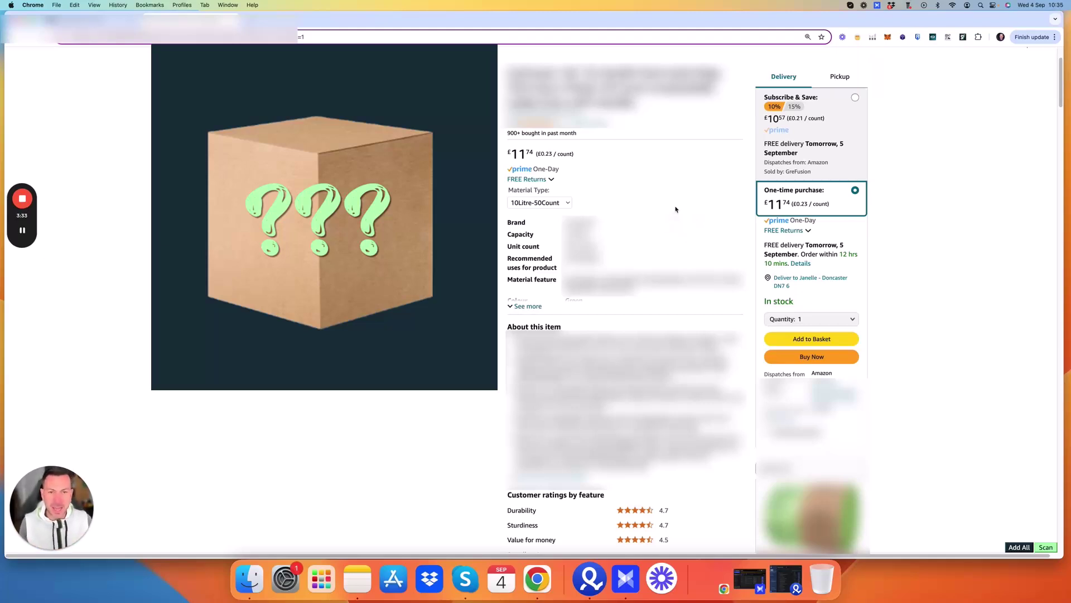
scroll(686, 301, "down", 3)
scroll(686, 301, "up", 3)
scroll(687, 301, "up", 1)
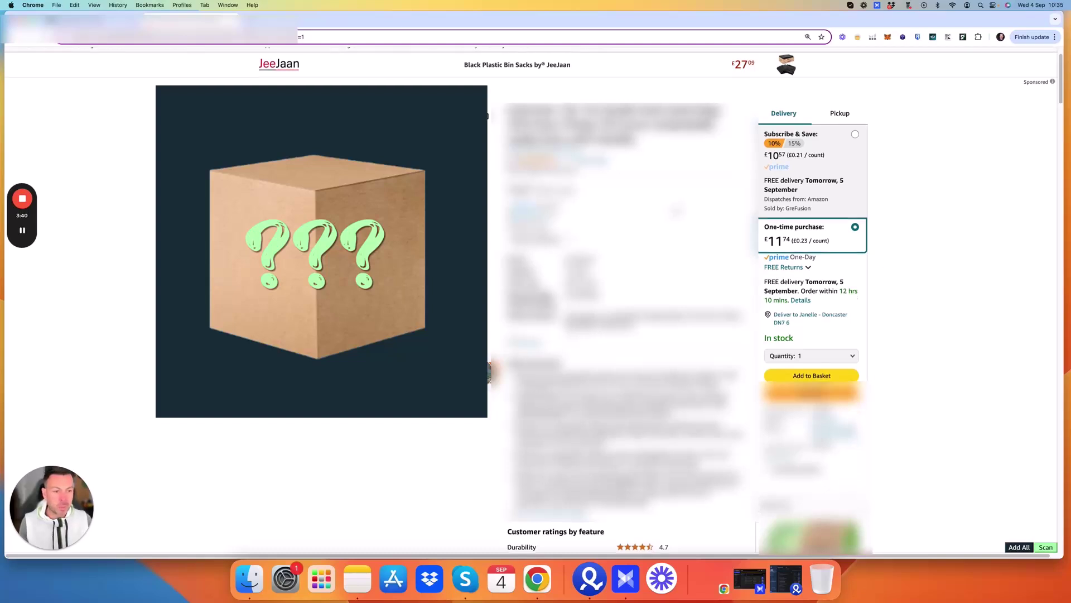
scroll(531, 296, "up", 1)
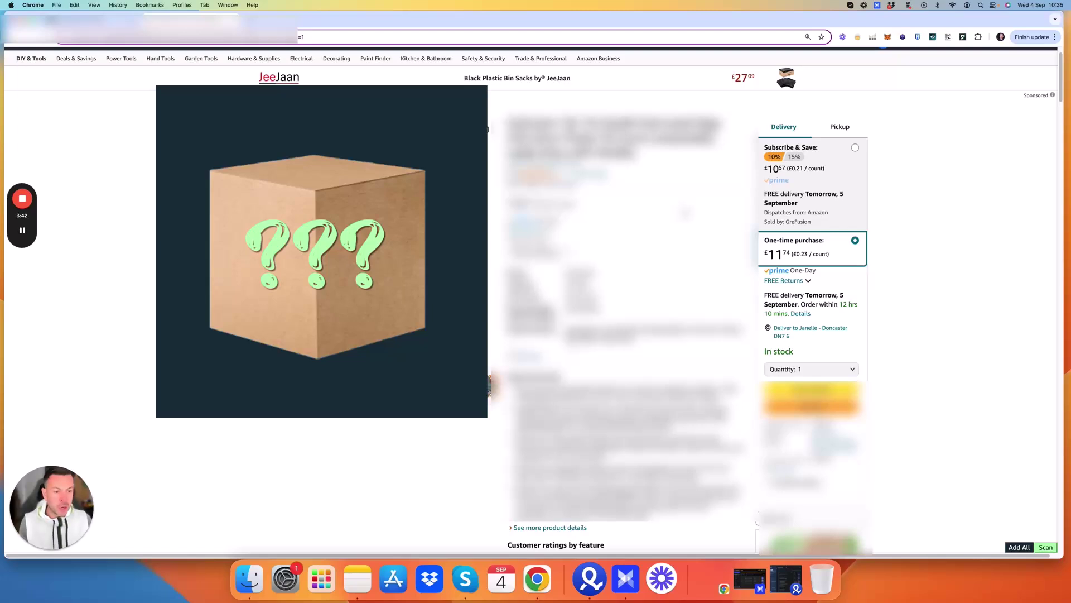
key("ctrl+Tab")
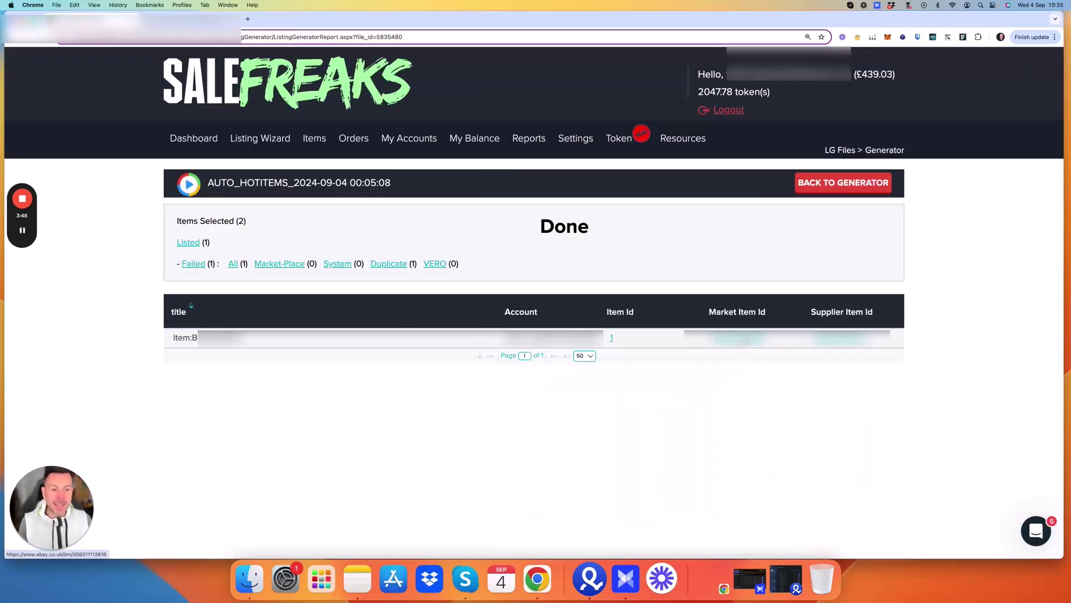
Open the live eBay listing and check postage to a suggested mainland UK postcode: free 48h courier delivery
left_click(742, 339)
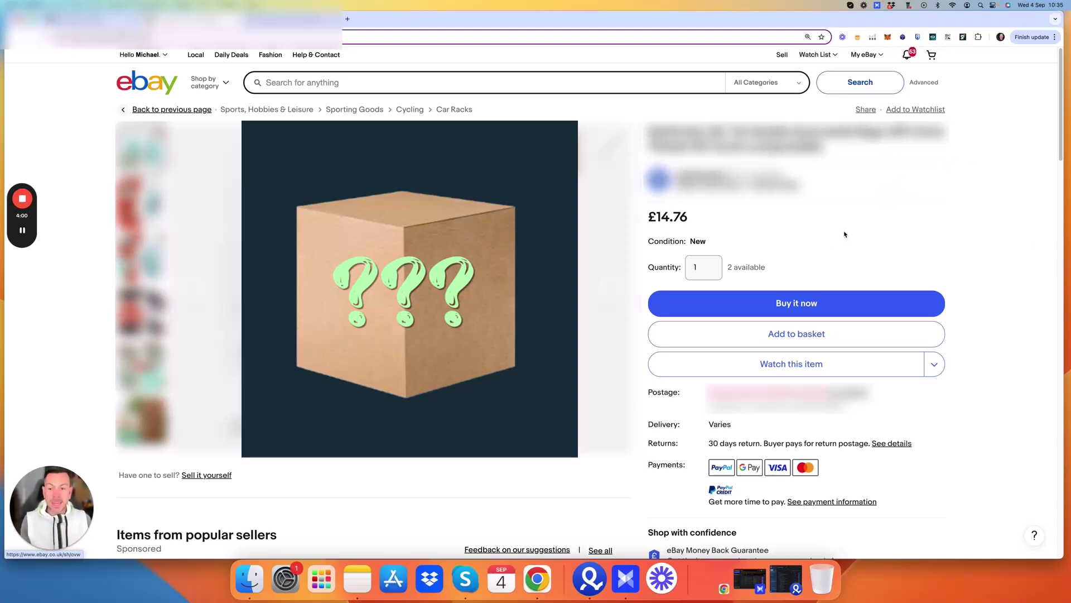
scroll(609, 266, "down", 2)
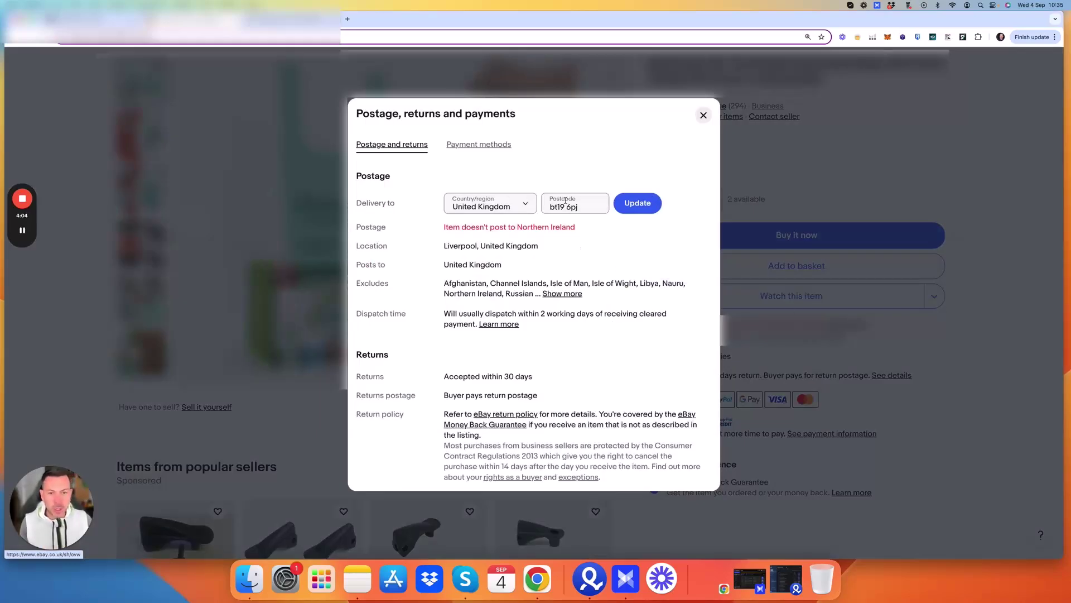
triple_click(587, 206)
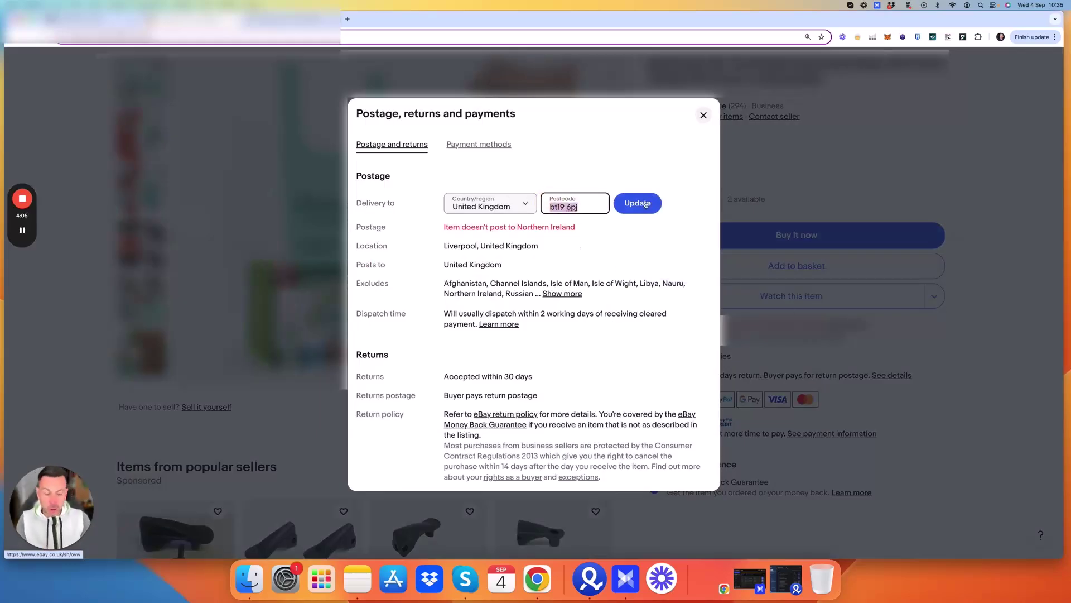
type("Rm")
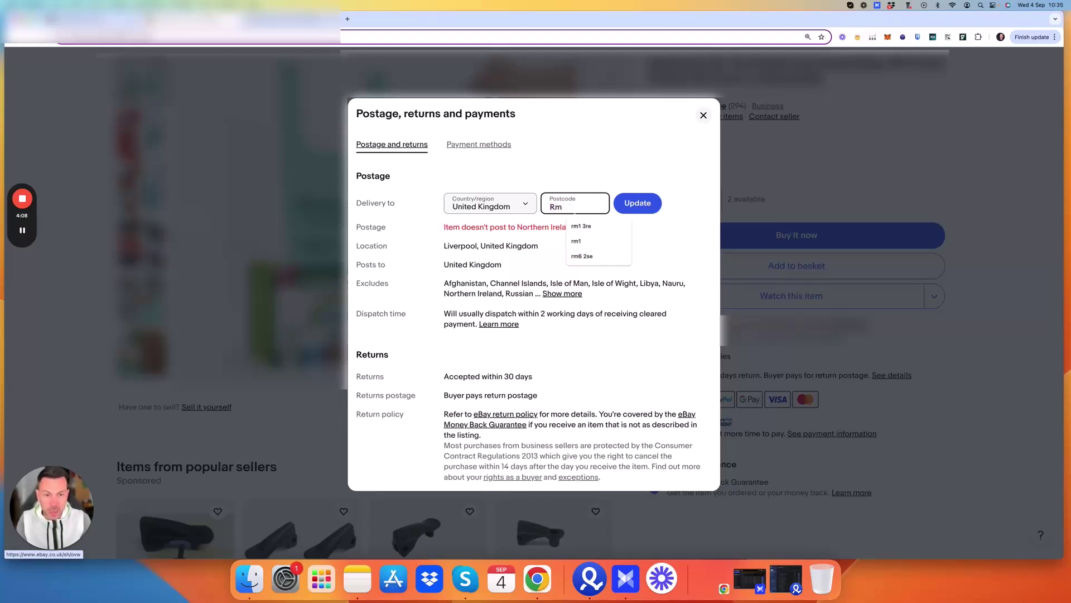
key("Down")
key("Return")
left_click(637, 205)
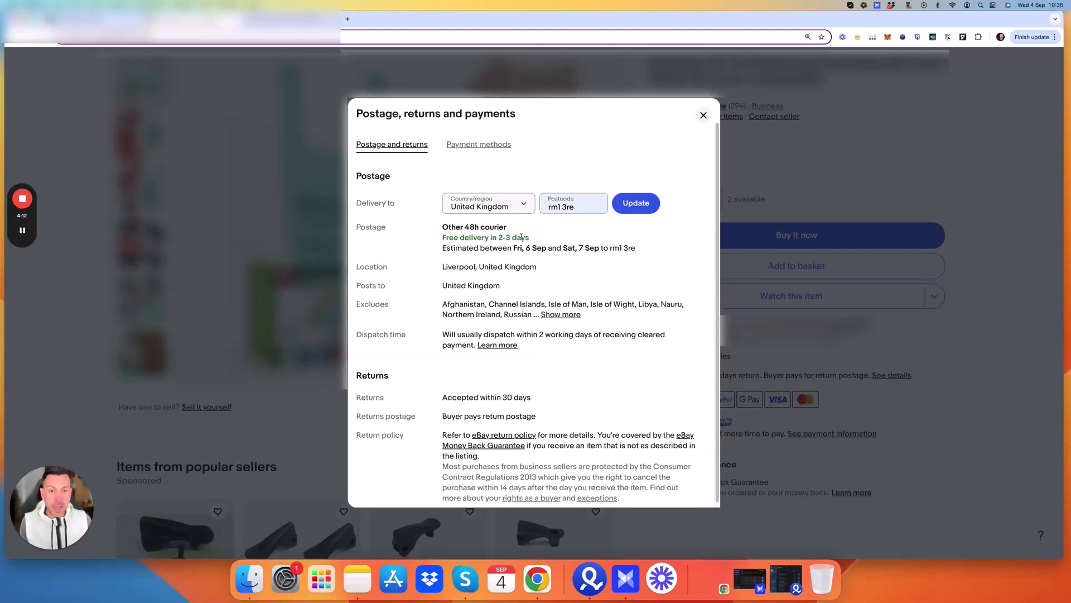
triple_click(460, 240)
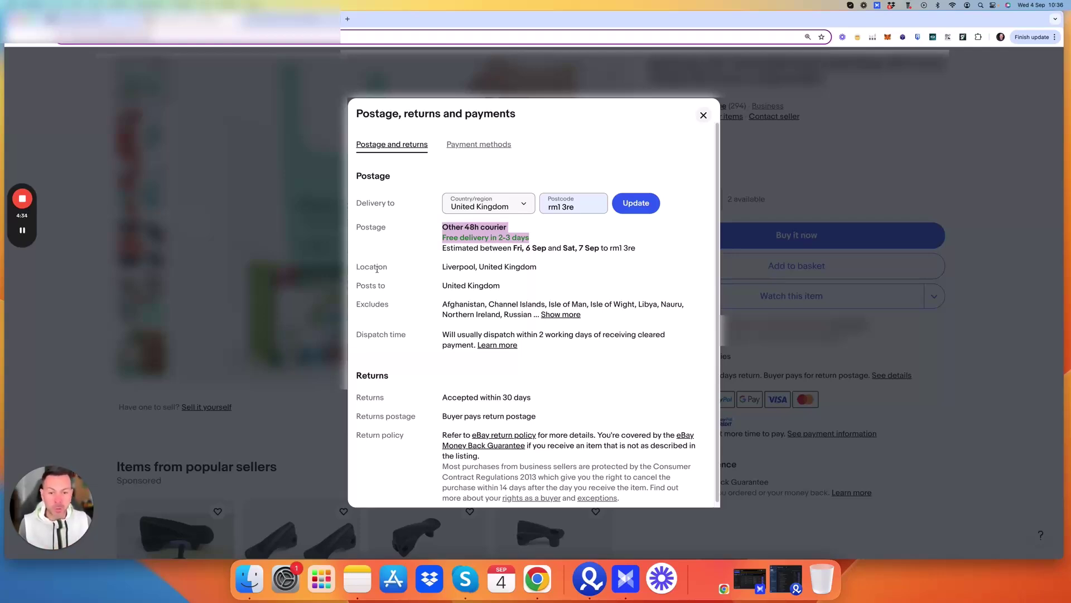
Close the postage popup, review item specifics and seller description, then go back to SaleFreaks
left_click(703, 115)
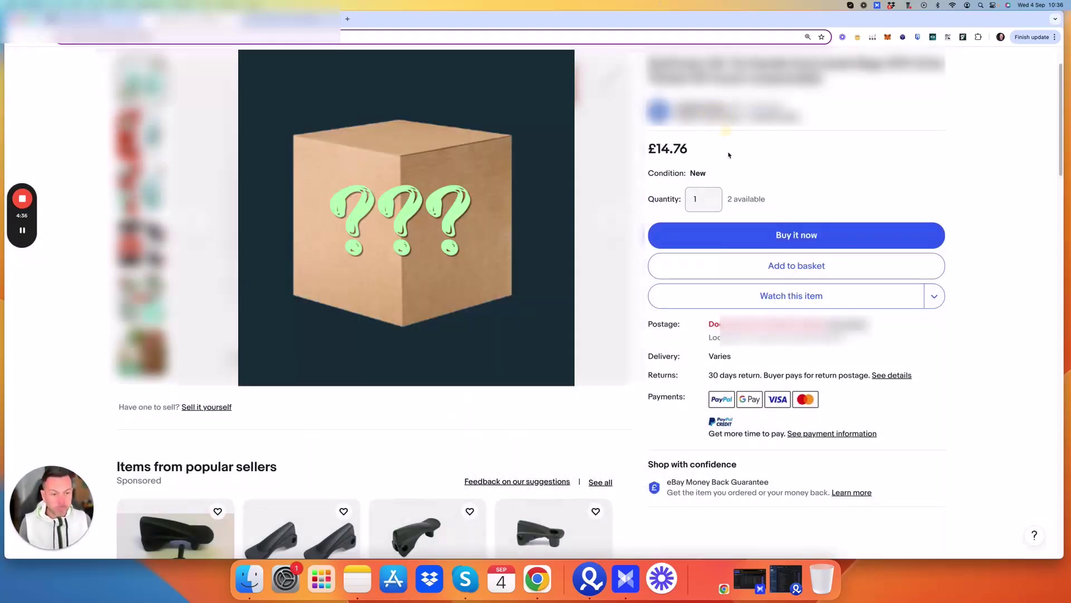
scroll(669, 163, "down", 2)
scroll(669, 163, "down", 15)
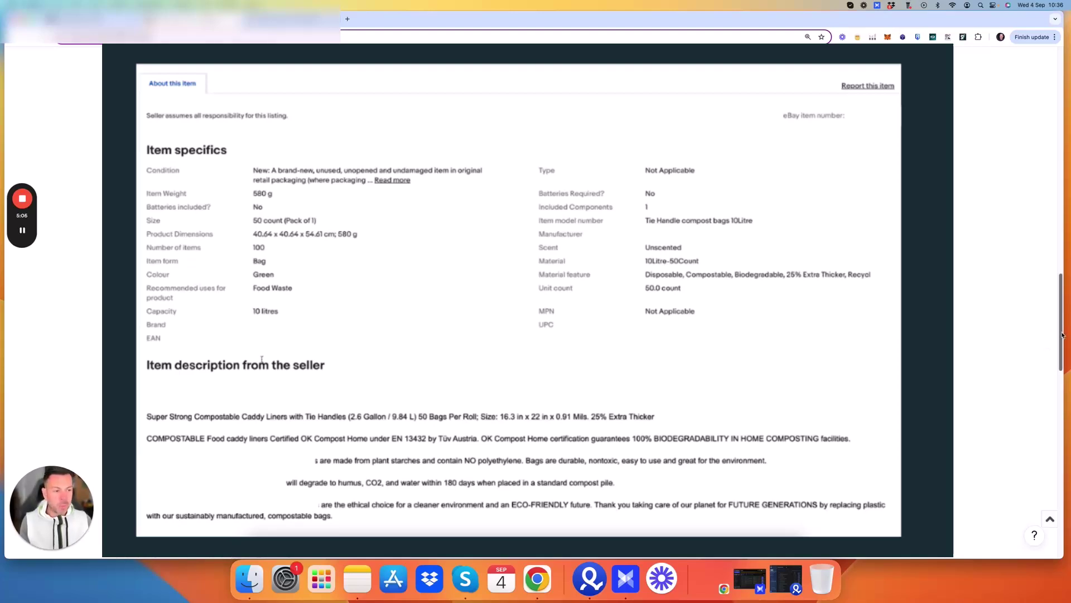
left_click_drag(1063, 329, 1042, 104)
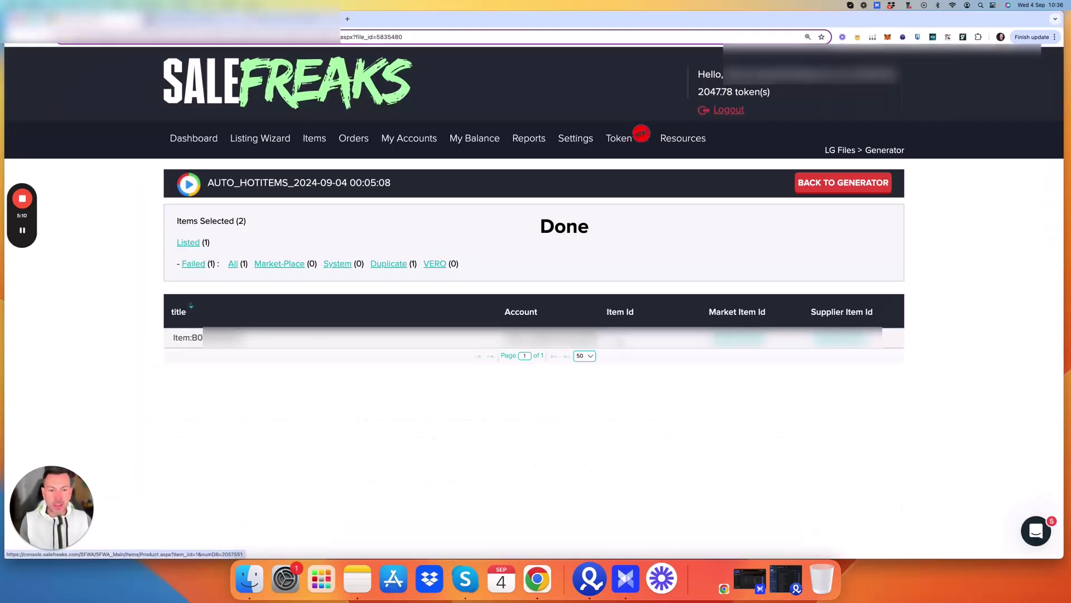
Open the compostable bags item's product edit page and review its details and current title
left_click(612, 338)
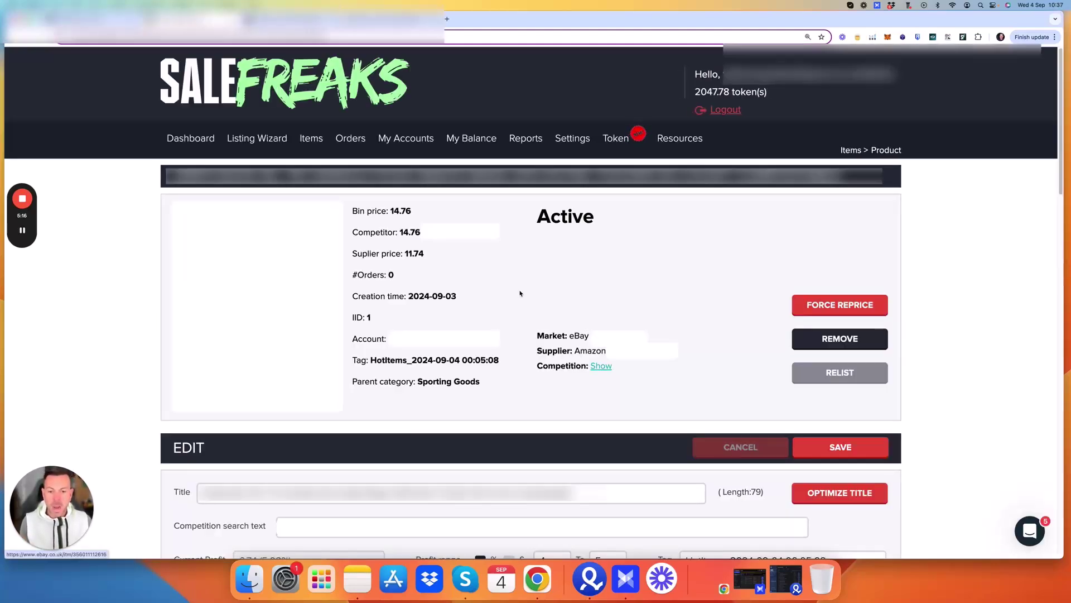
scroll(338, 494, "down", 2)
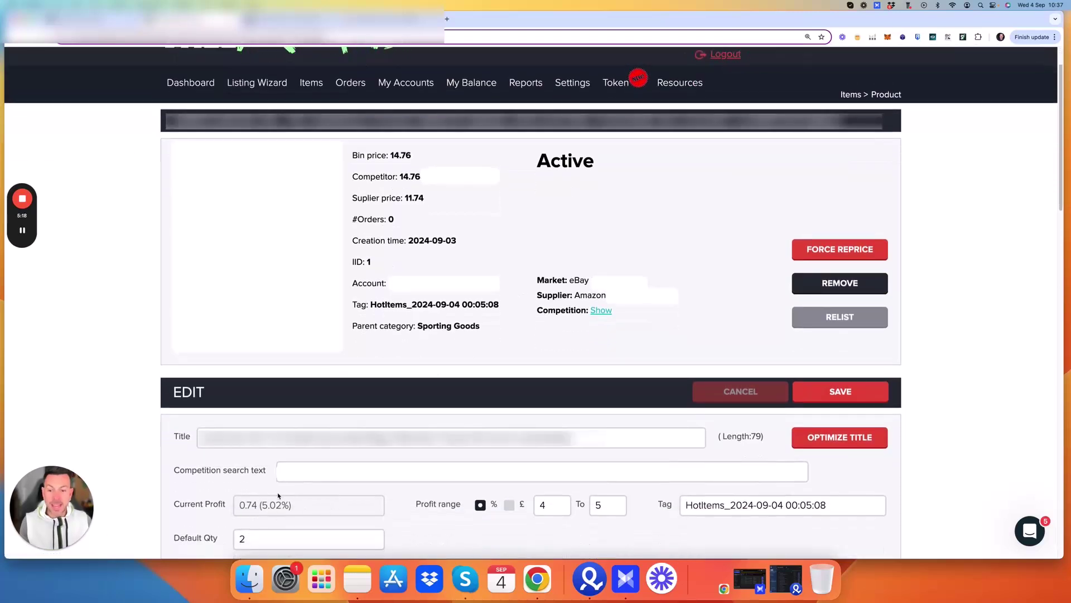
scroll(275, 493, "down", 1)
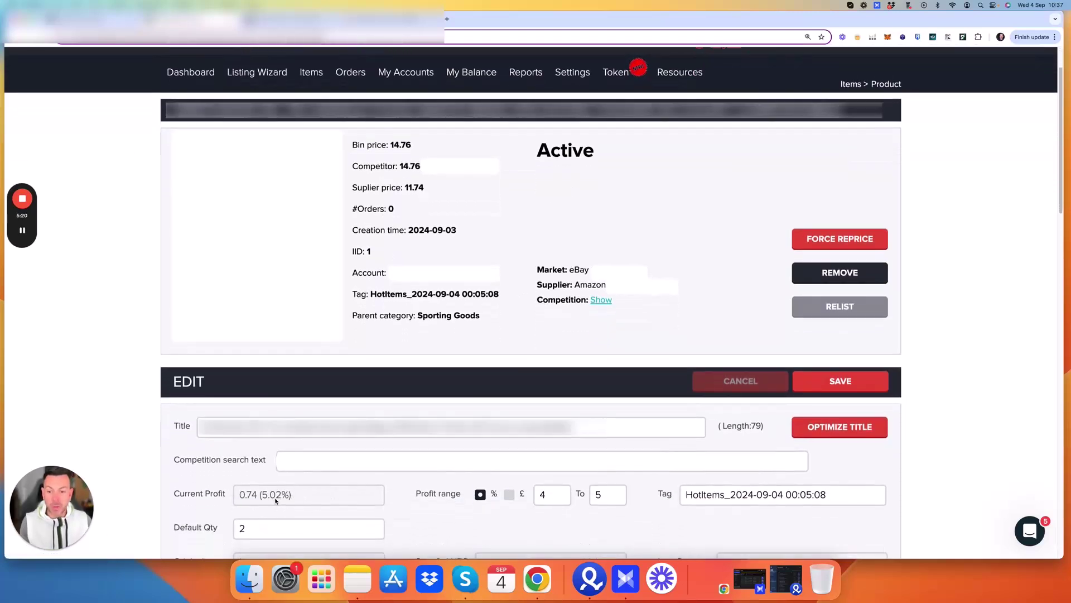
scroll(274, 494, "down", 1)
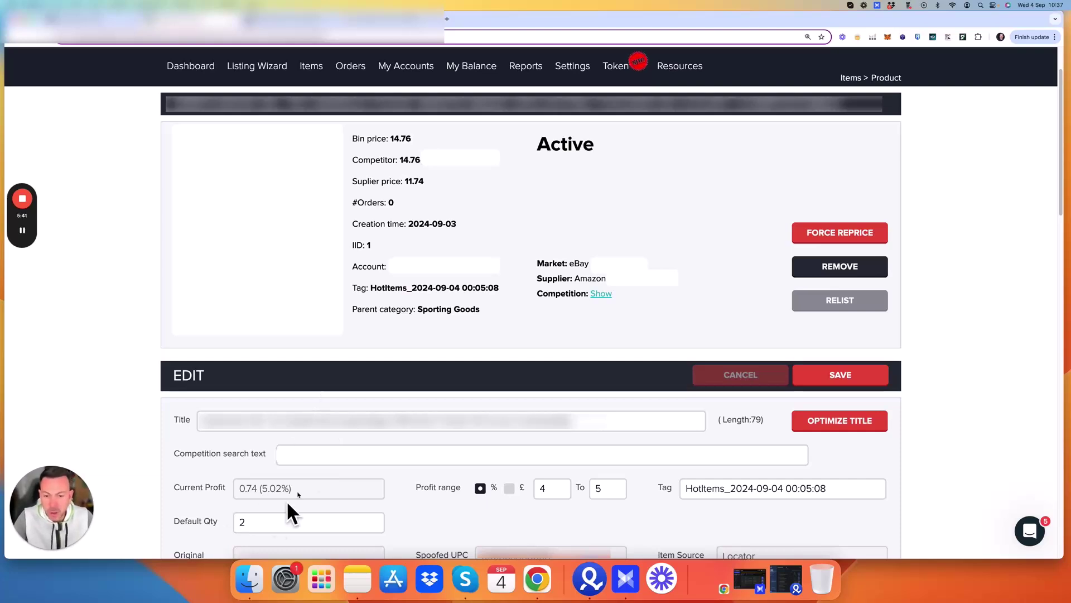
scroll(536, 301, "down", 1)
scroll(484, 457, "up", 2)
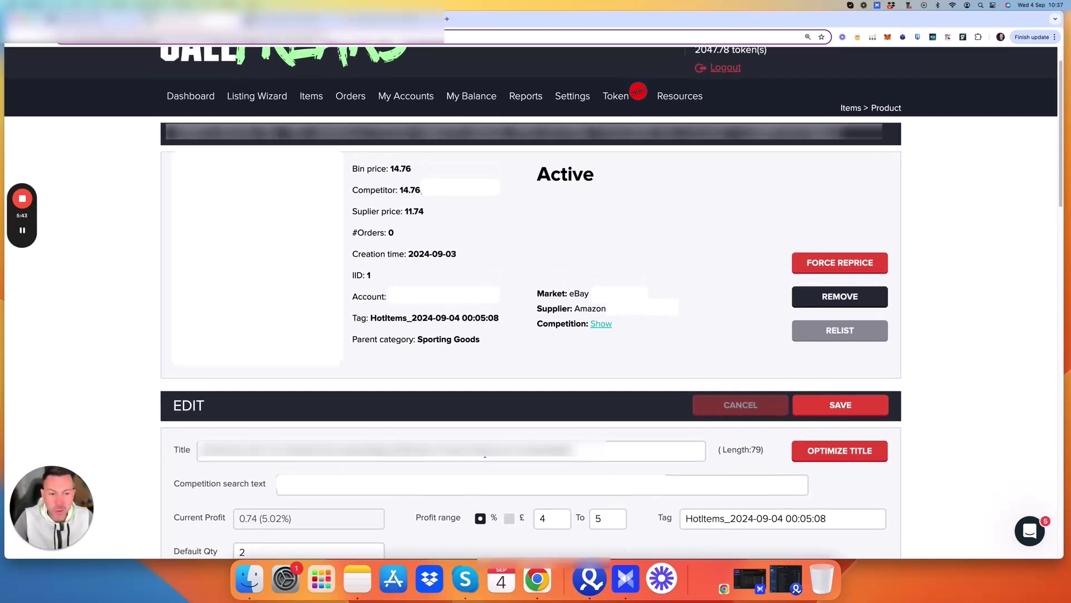
scroll(228, 419, "down", 1)
left_click_drag(203, 433, 634, 437)
scroll(566, 401, "down", 1)
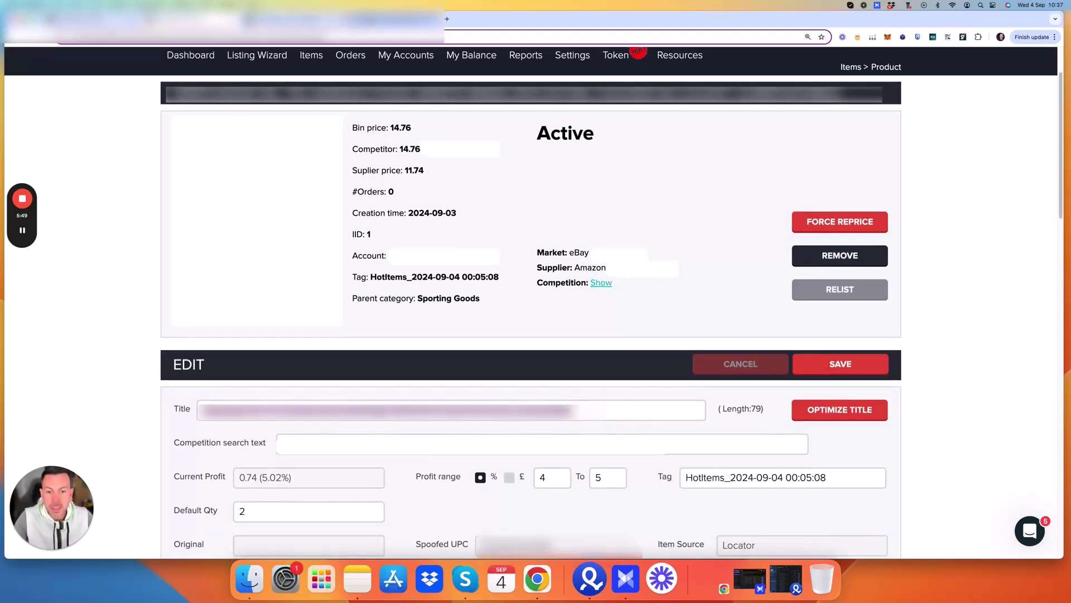
Compare against the Amazon supplier page, then return and attempt an AI title optimization
left_click(391, 19)
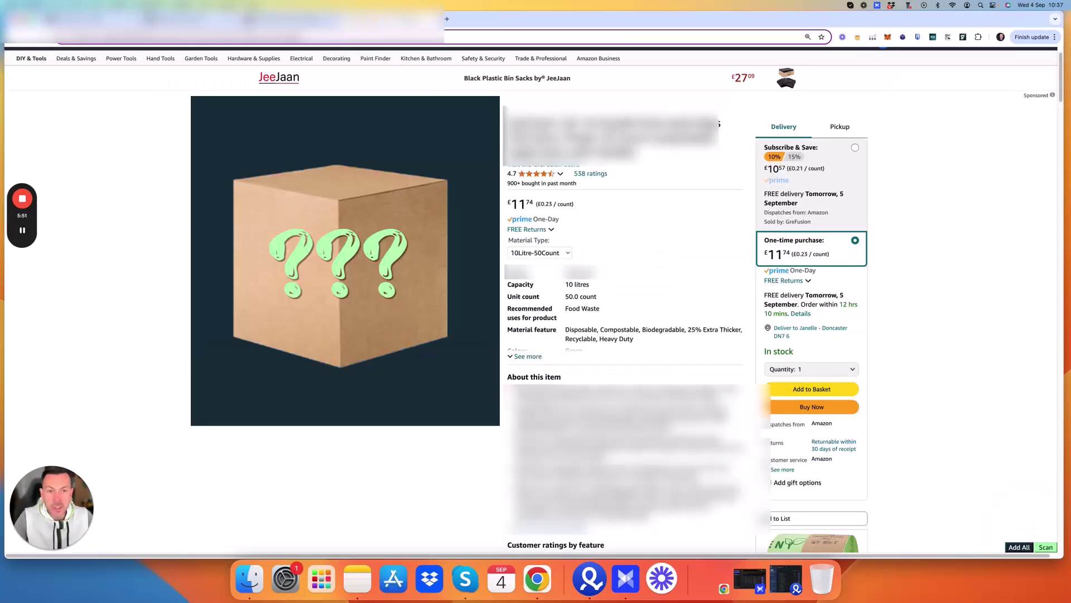
left_click(192, 19)
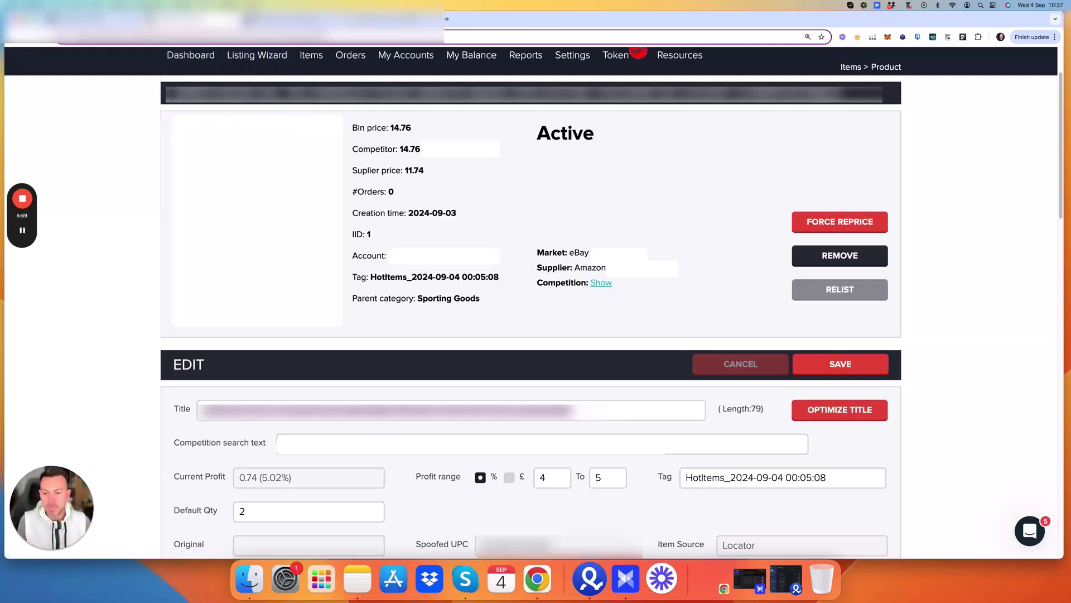
left_click(242, 412)
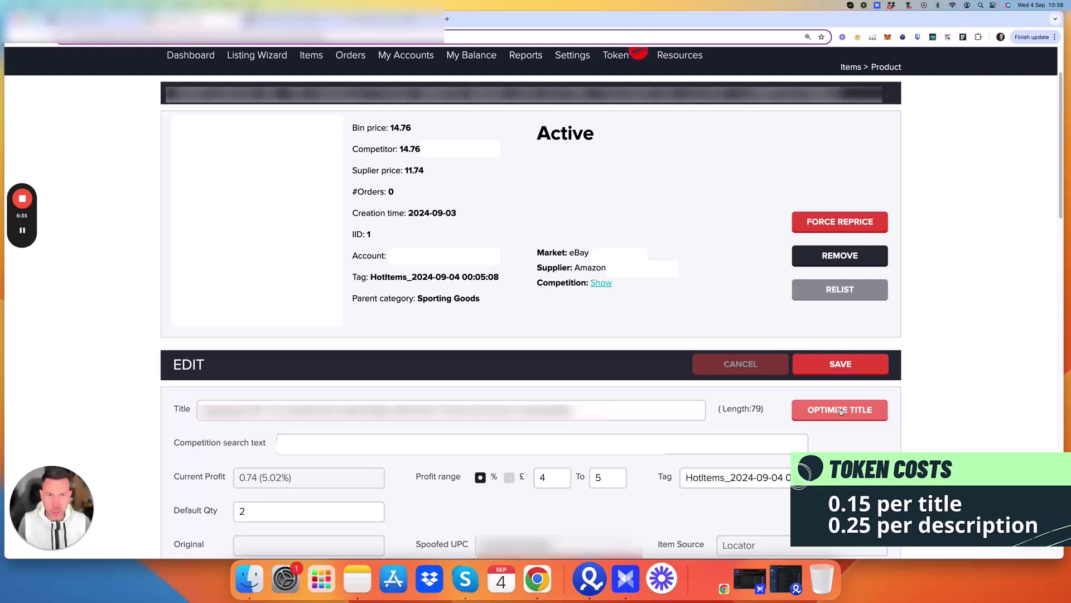
mouse_move(616, 55)
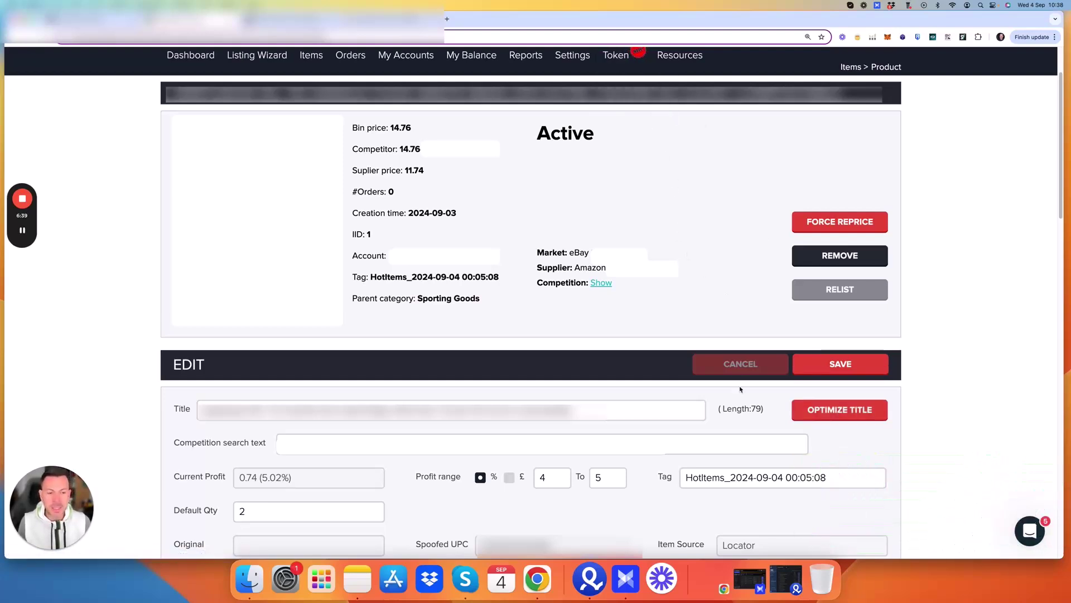
left_click(825, 415)
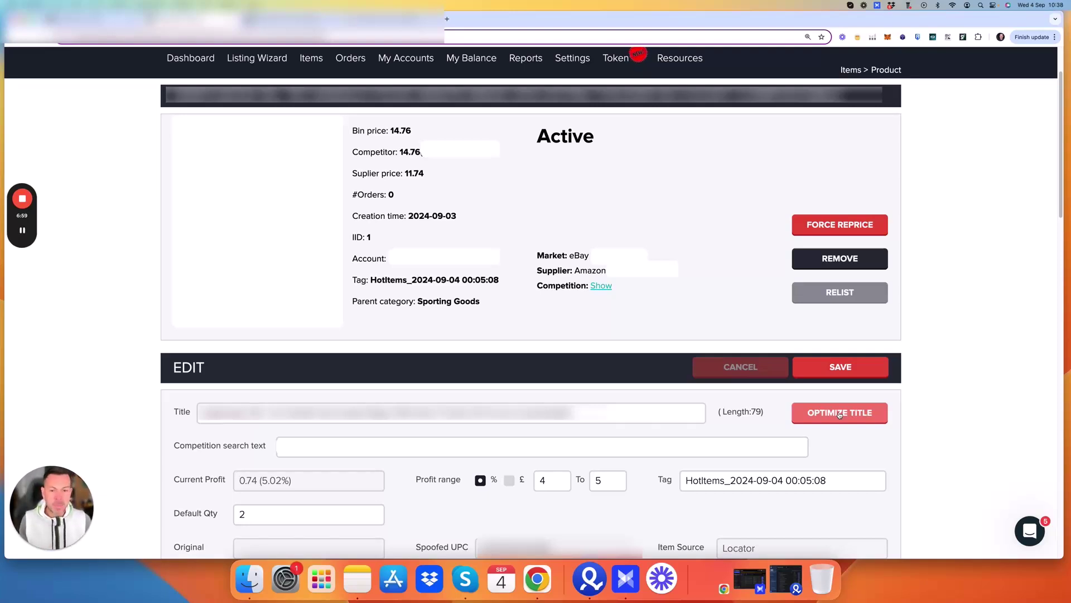
Run OPTIMIZE TITLE and confirm, producing a 73-character AI-optimized listing title
left_click(840, 413)
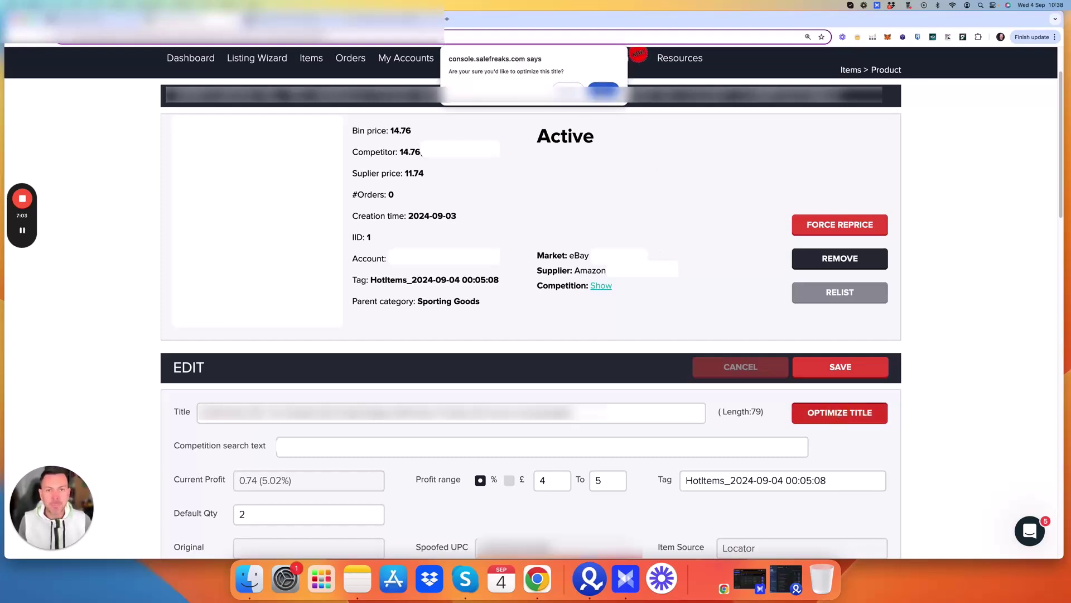
key("Return")
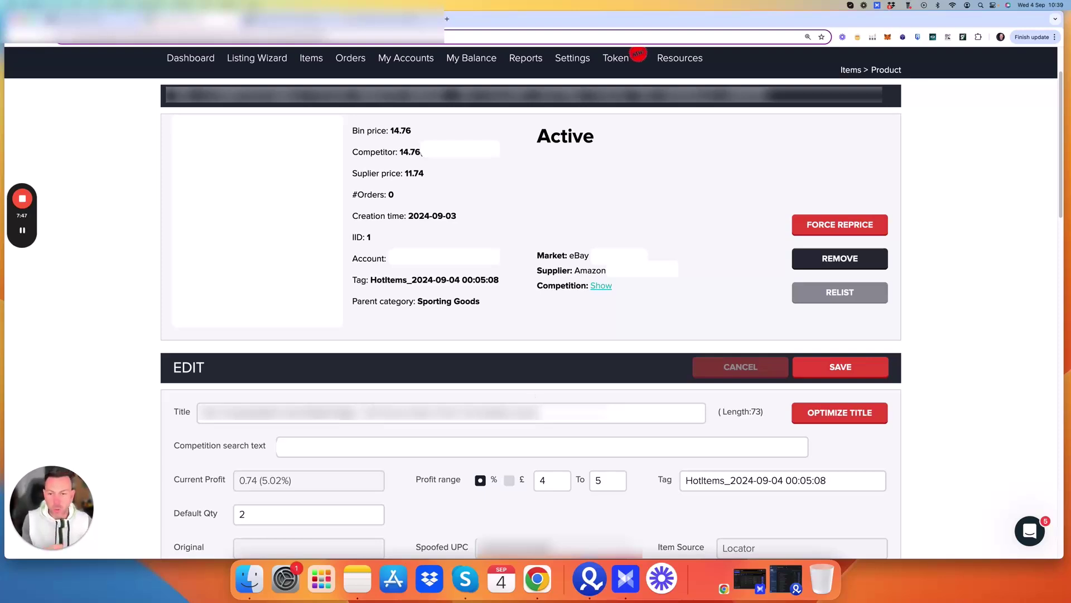
scroll(580, 415, "down", 1)
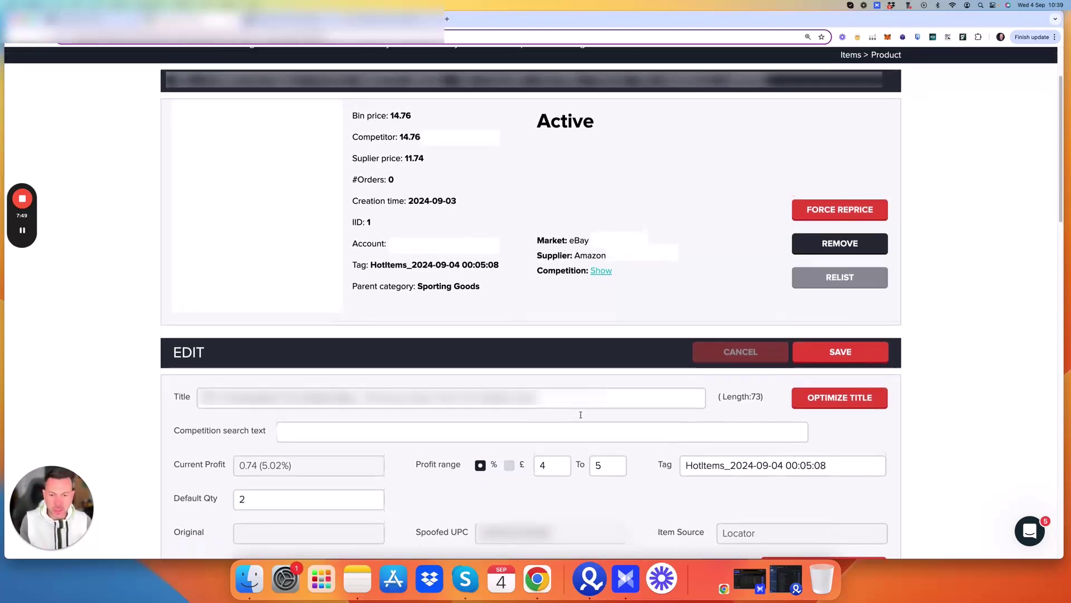
scroll(515, 426, "up", 1)
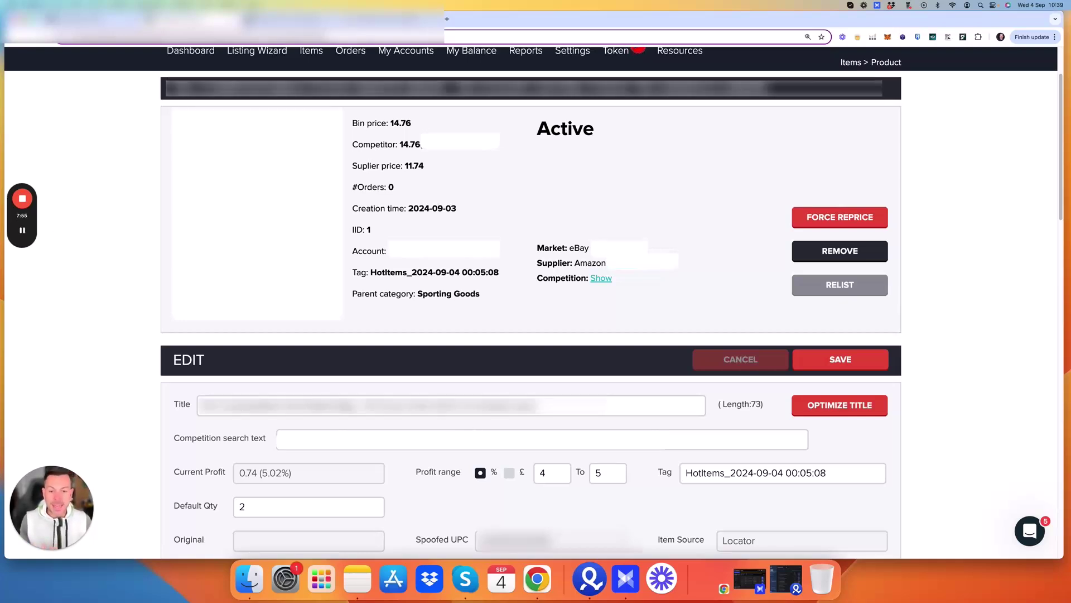
left_click_drag(434, 406, 542, 406)
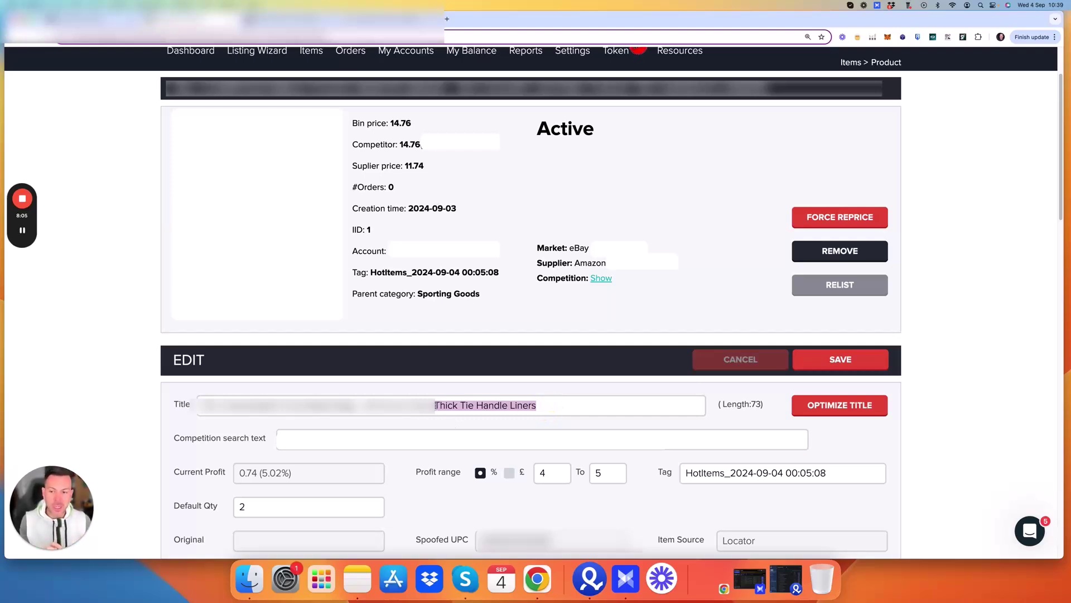
left_click_drag(435, 405, 555, 405)
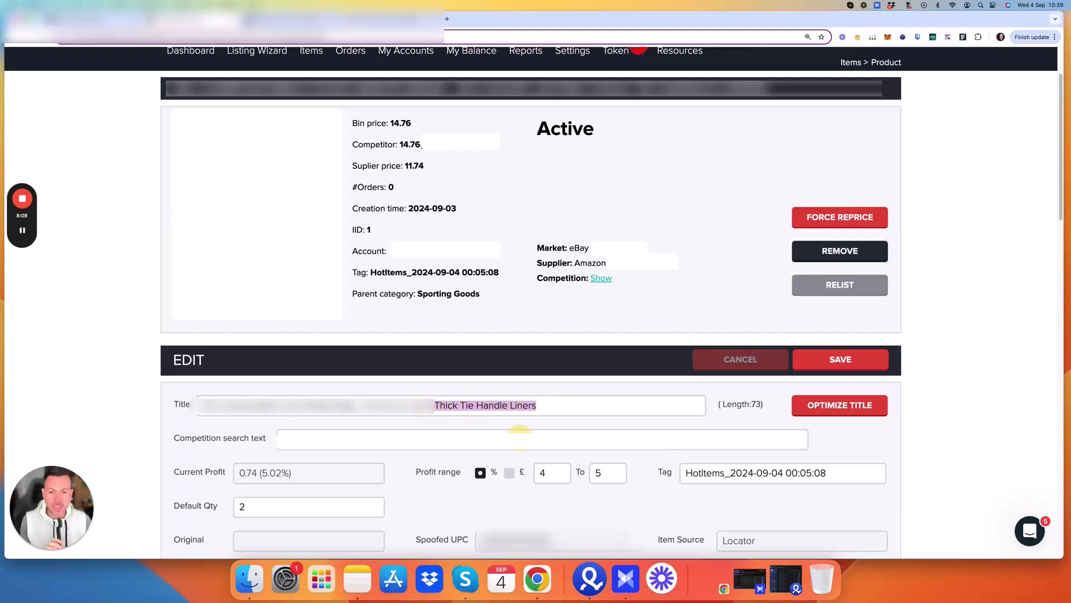
left_click(537, 406)
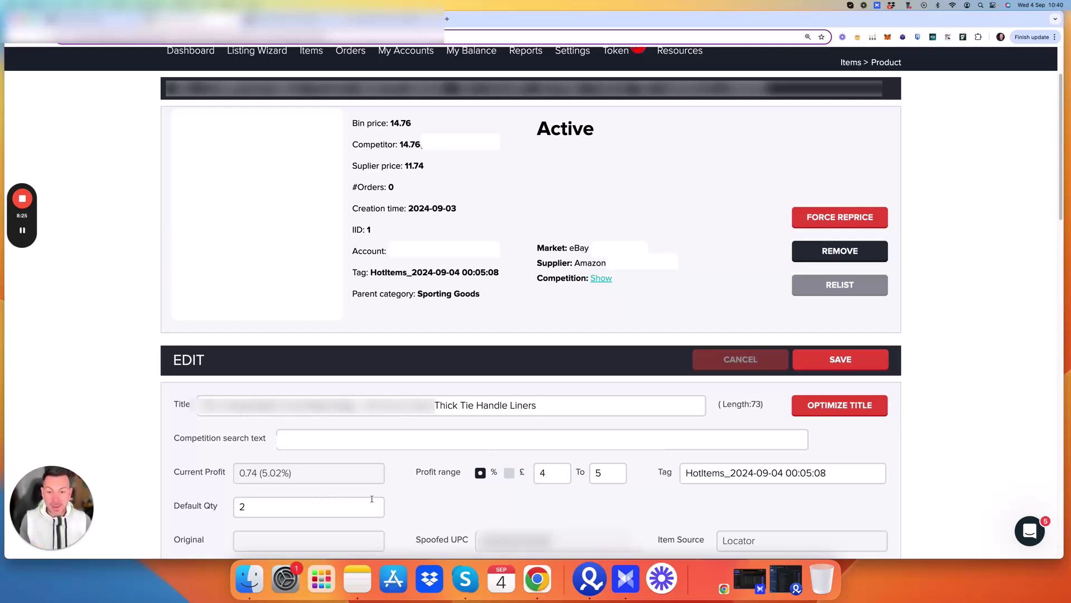
left_click(220, 405)
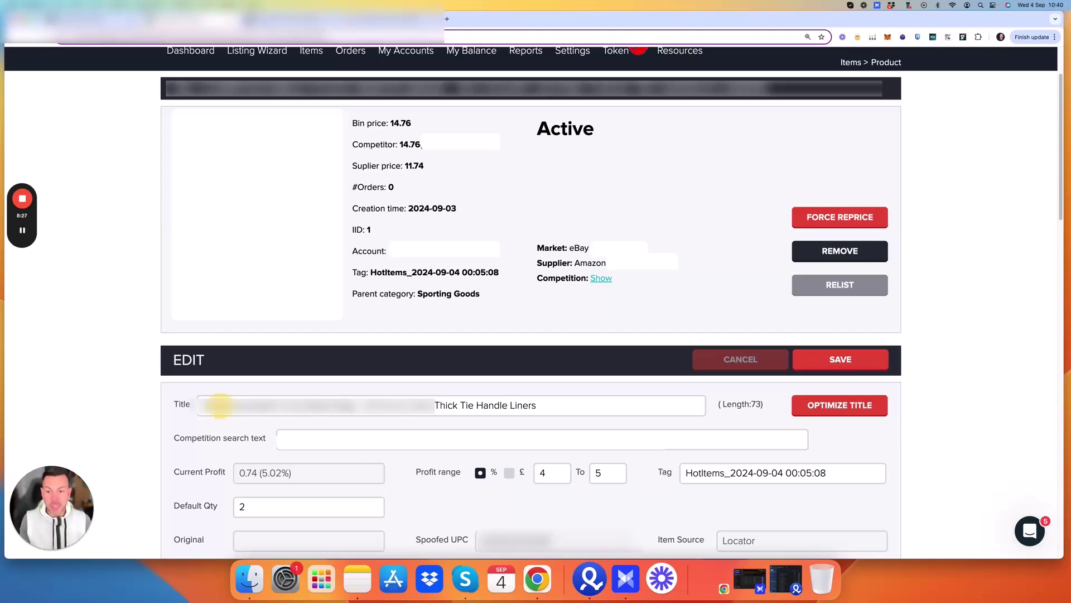
left_click_drag(220, 406, 274, 406)
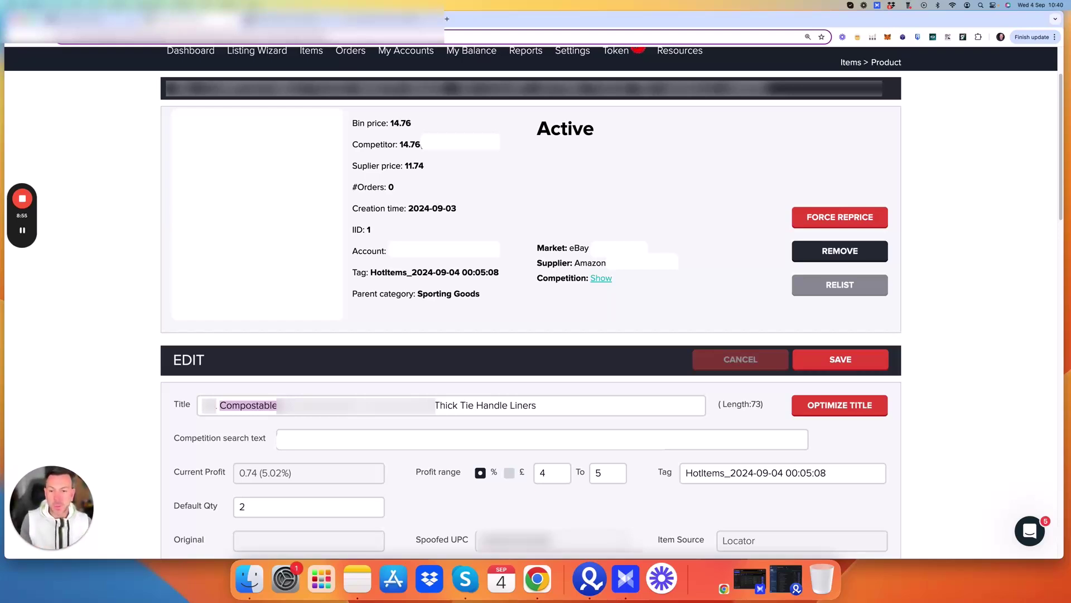
left_click(559, 369)
scroll(616, 368, "down", 2)
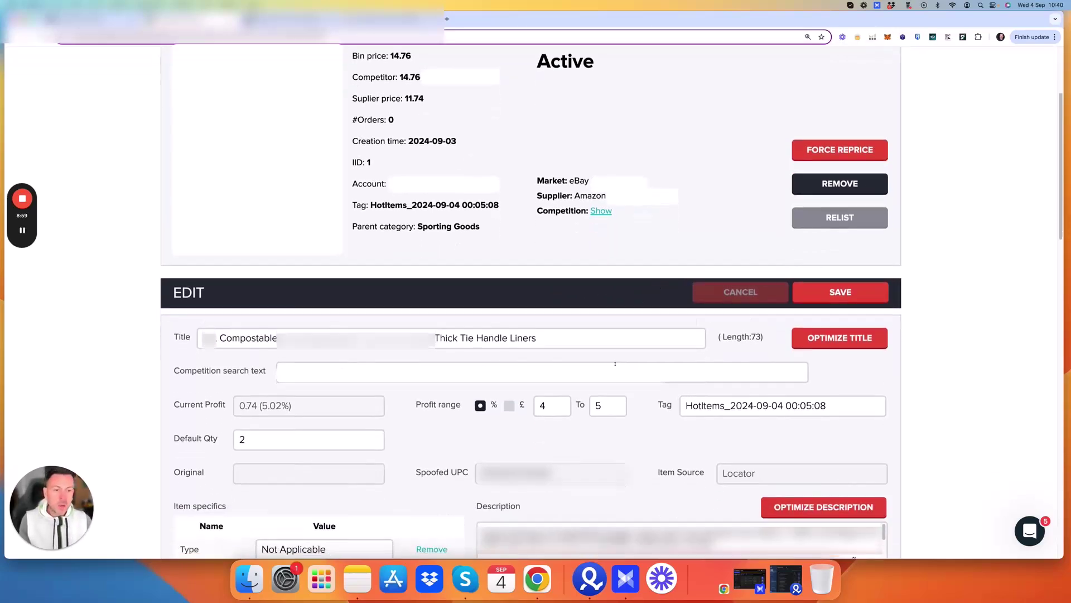
scroll(615, 364, "down", 5)
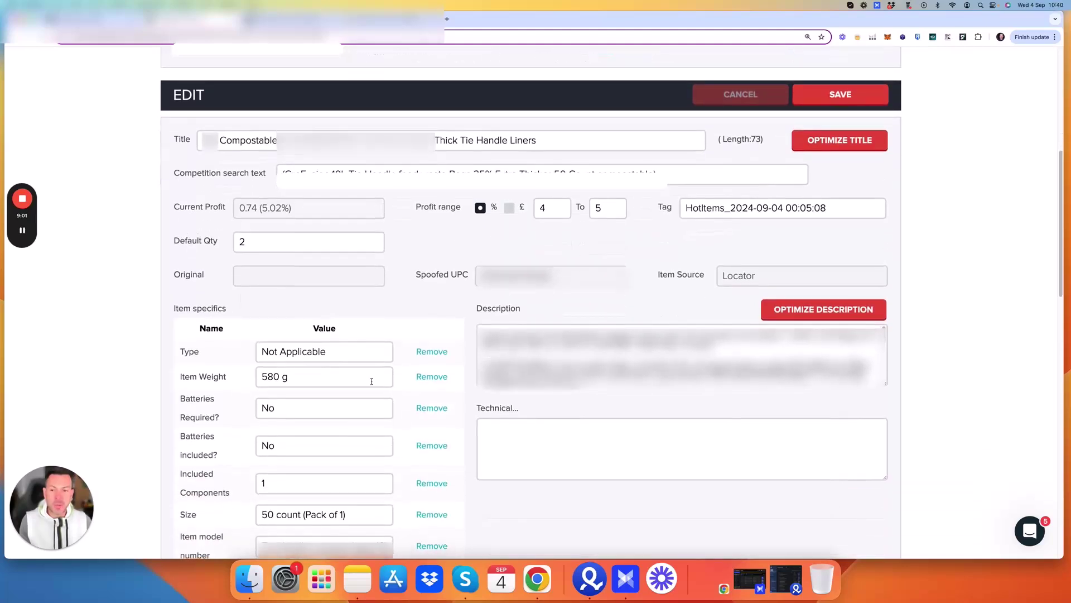
scroll(352, 409, "down", 1)
scroll(353, 408, "down", 3)
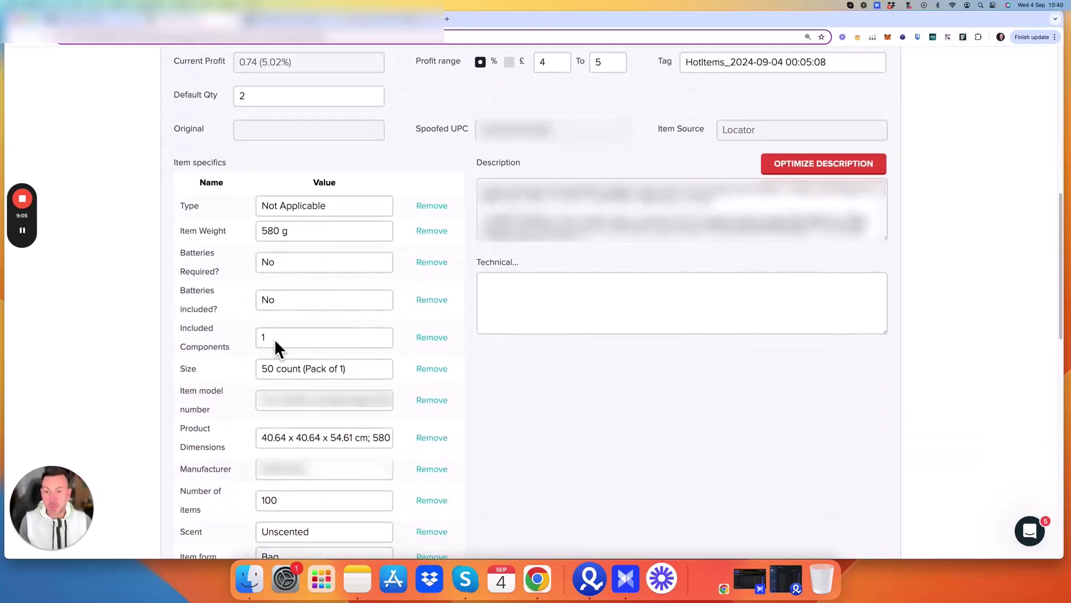
scroll(274, 339, "down", 4)
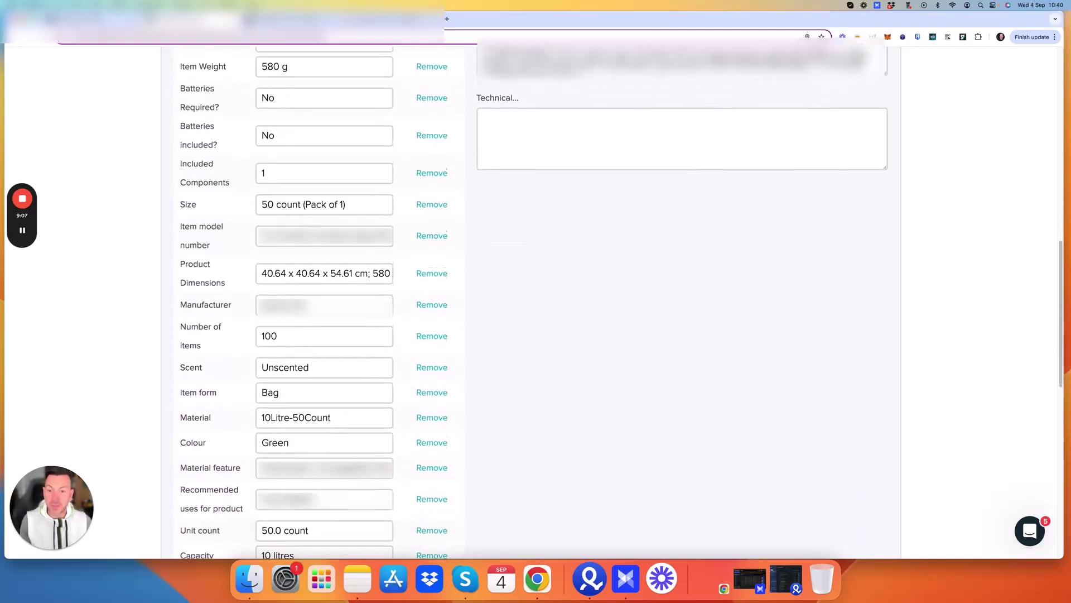
scroll(346, 446, "down", 3)
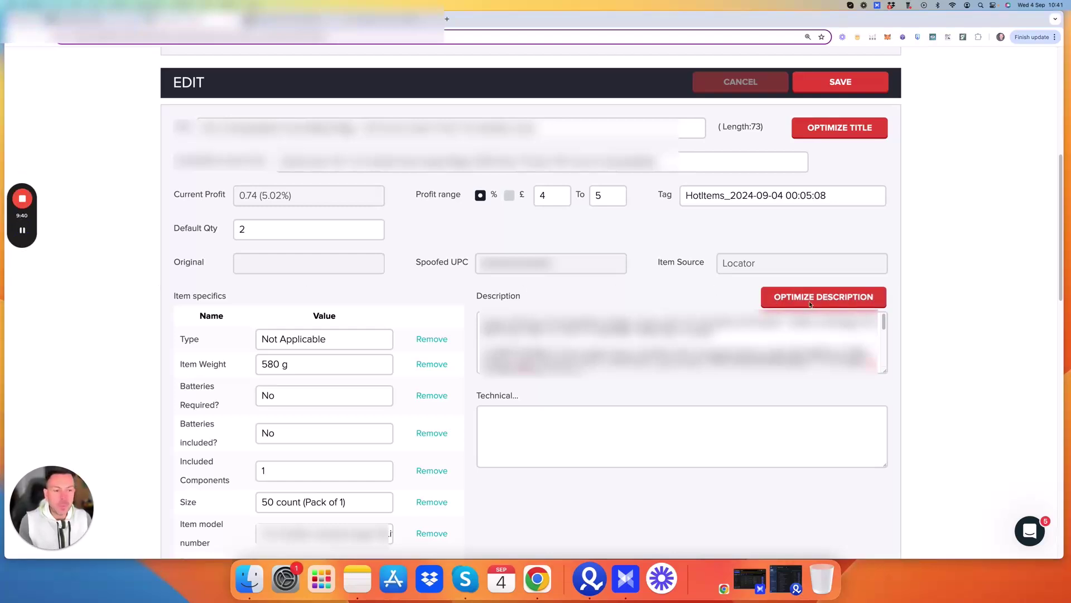
Generate and confirm an AI-optimized description, then scroll to check the new text
left_click(810, 304)
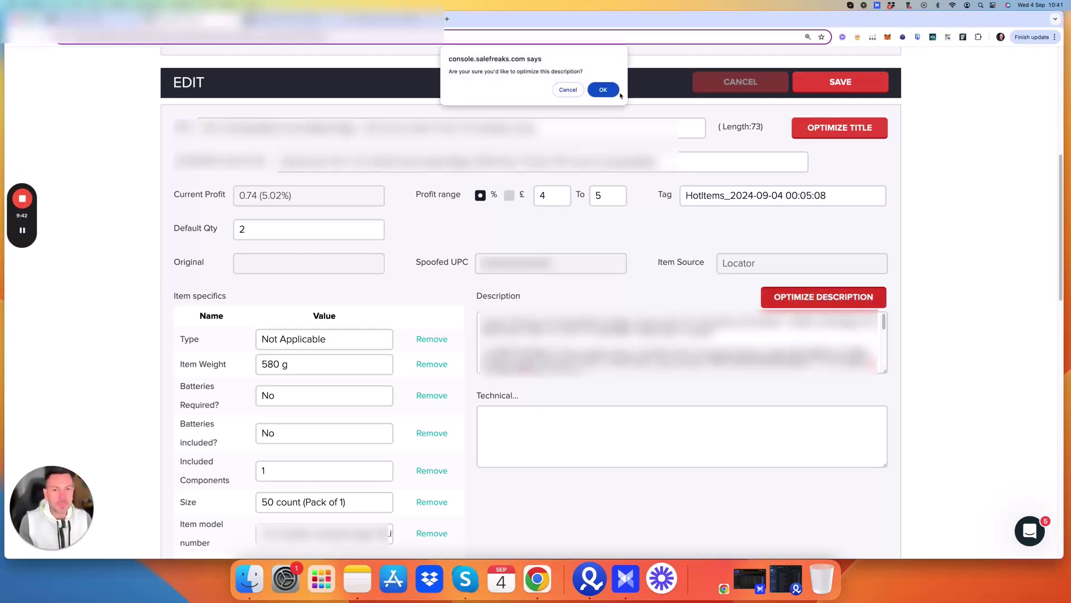
left_click(604, 91)
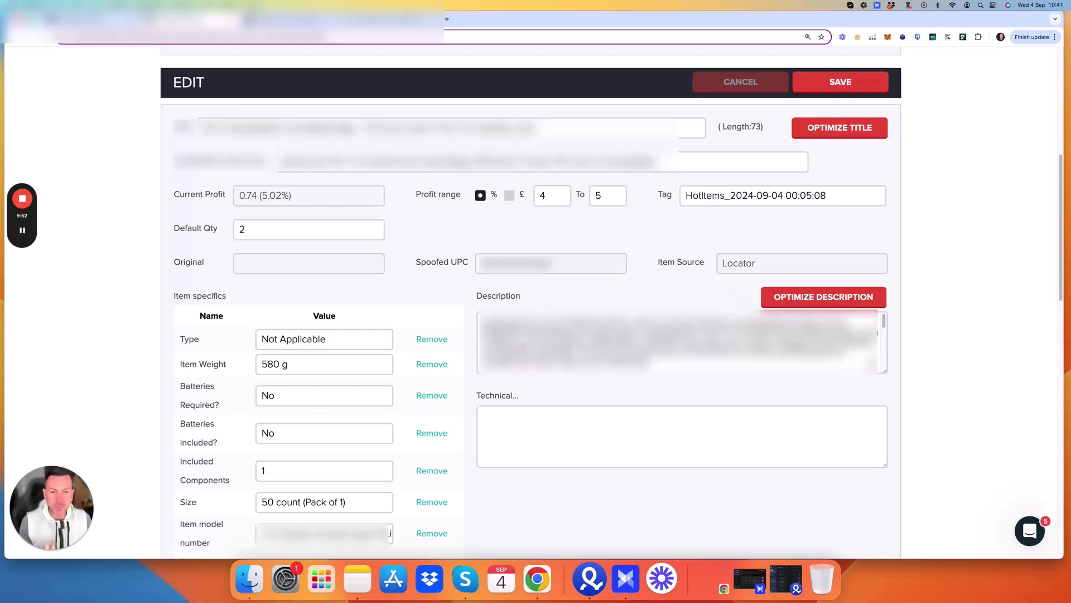
scroll(530, 302, "up", 2)
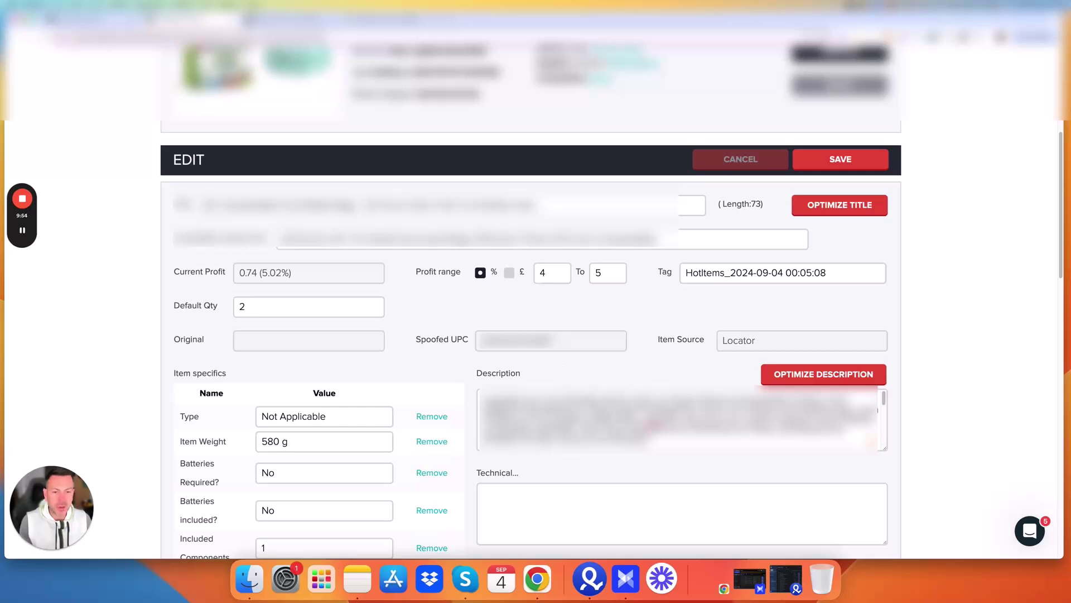
scroll(680, 419, "down", 3)
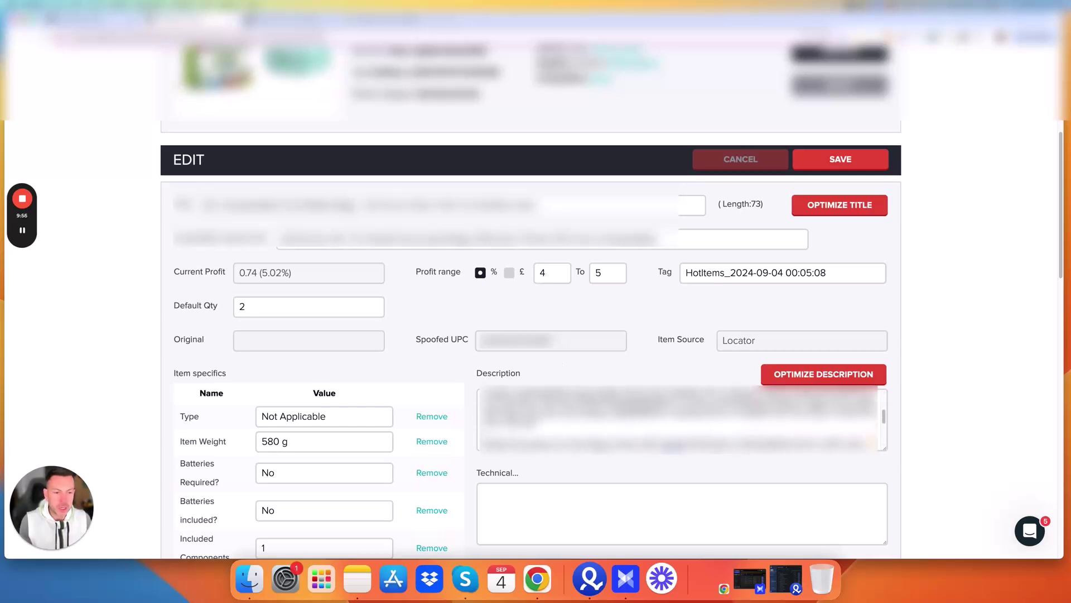
scroll(681, 419, "up", 3)
scroll(630, 424, "up", 2)
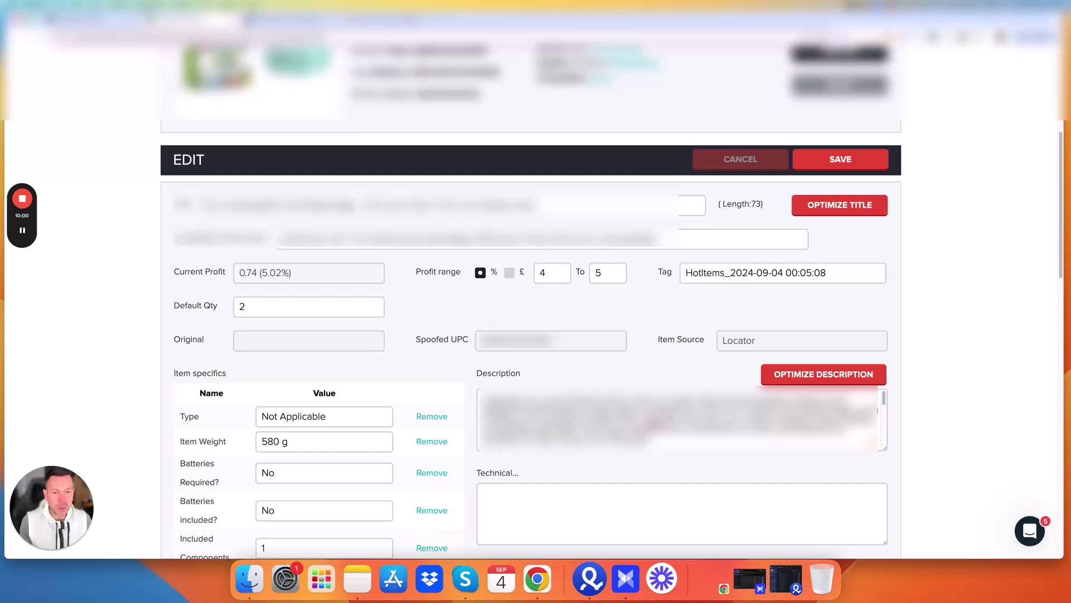
scroll(540, 429, "down", 1)
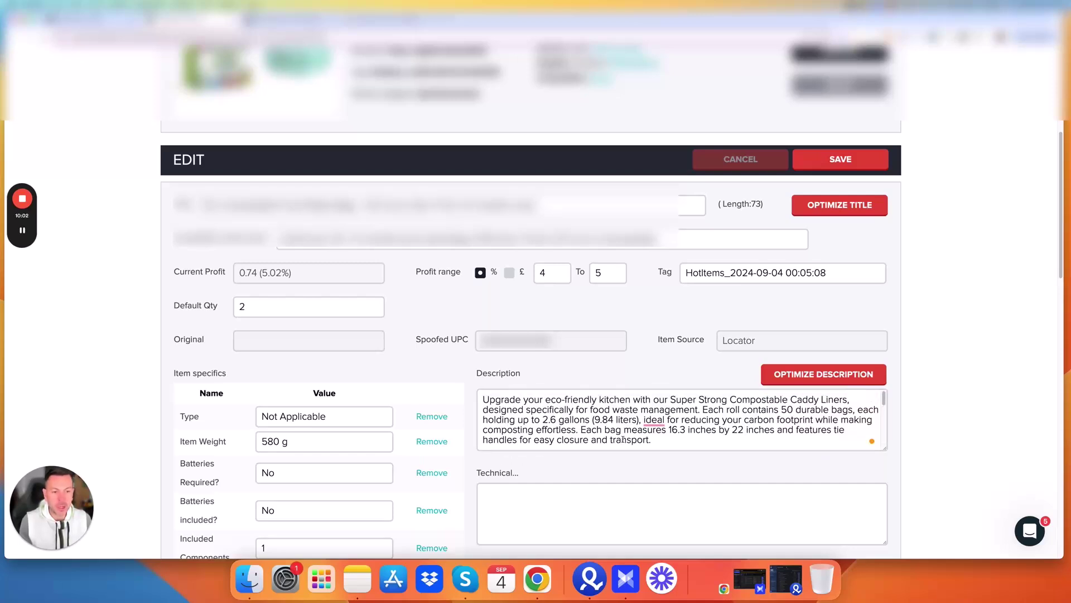
scroll(544, 428, "down", 1)
scroll(606, 414, "down", 1)
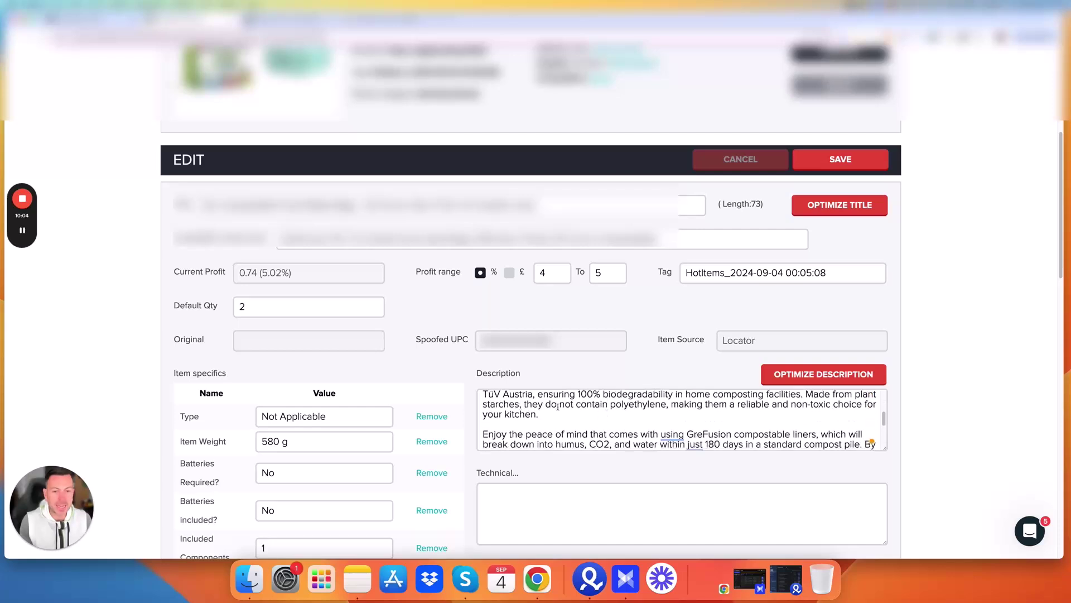
scroll(606, 414, "up", 1)
Highlight 'compostable' and read through the rest of the GreFusion liner description
double_click(564, 402)
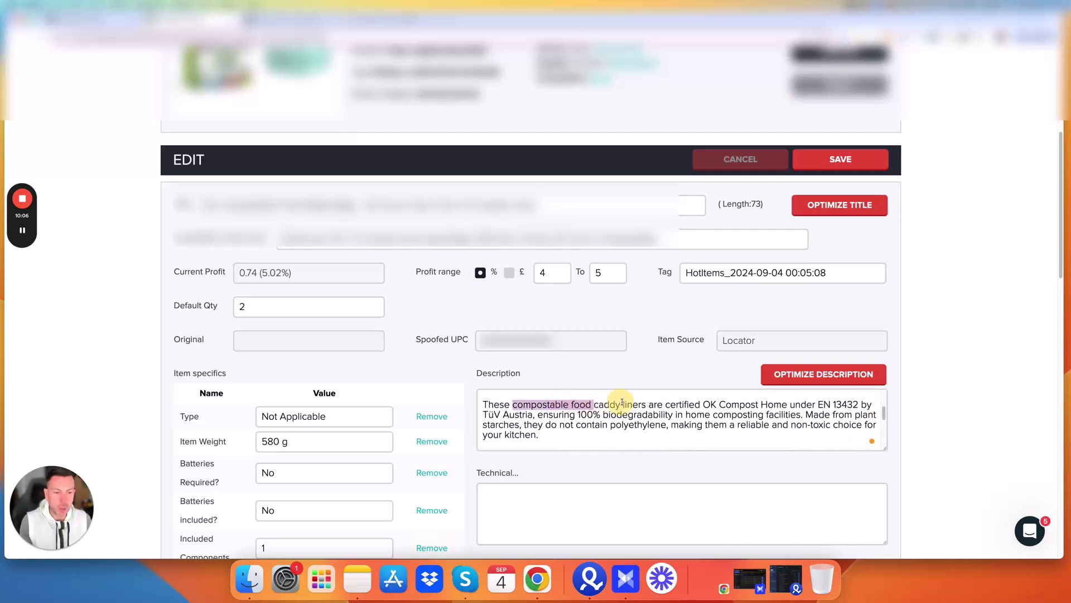
scroll(618, 406, "down", 5)
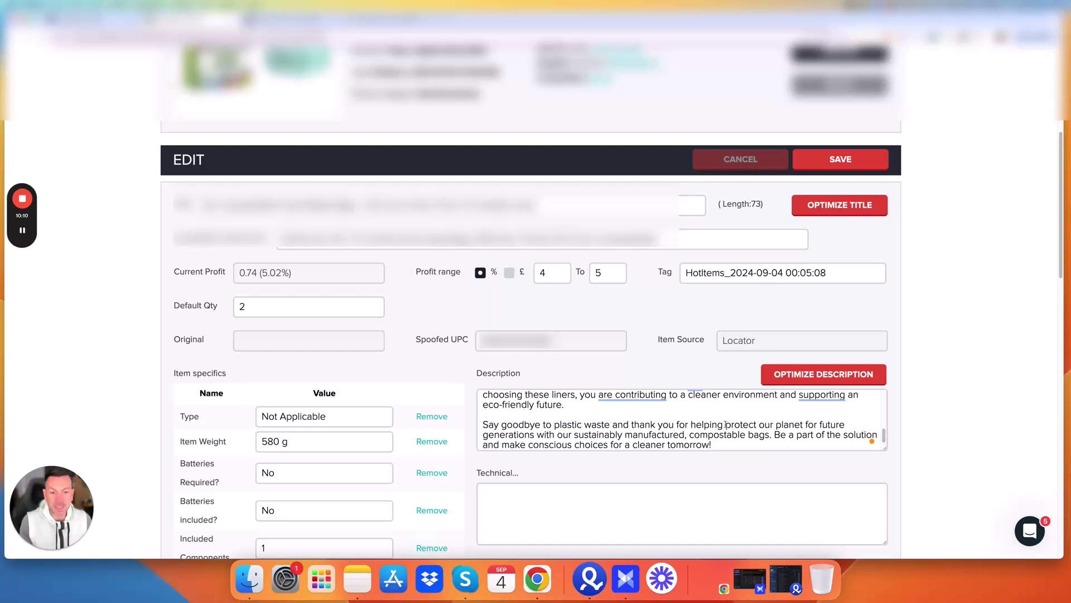
scroll(706, 412, "down", 3)
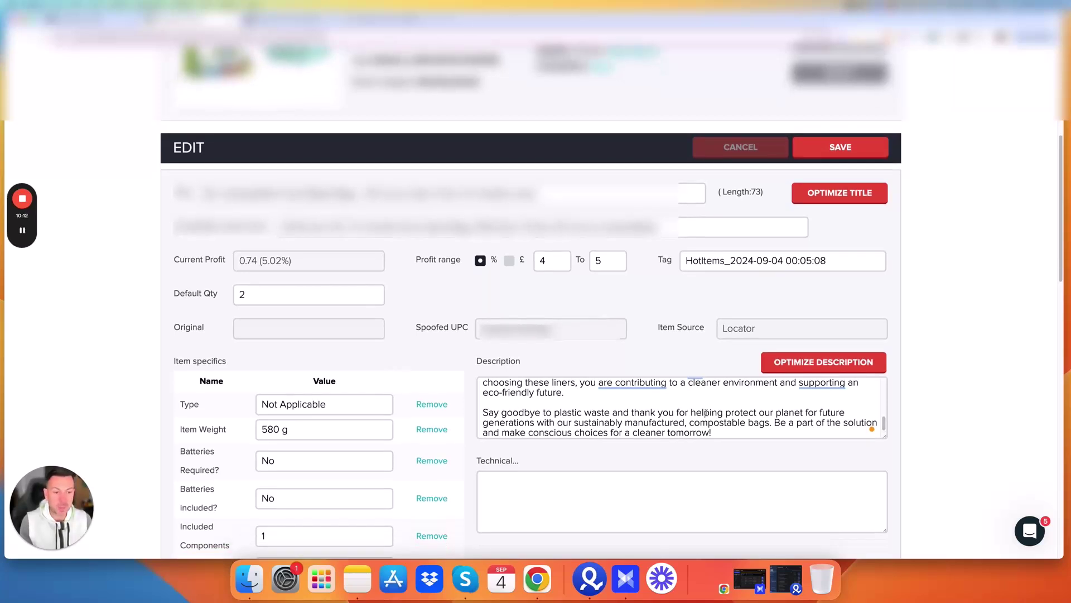
scroll(614, 407, "up", 5)
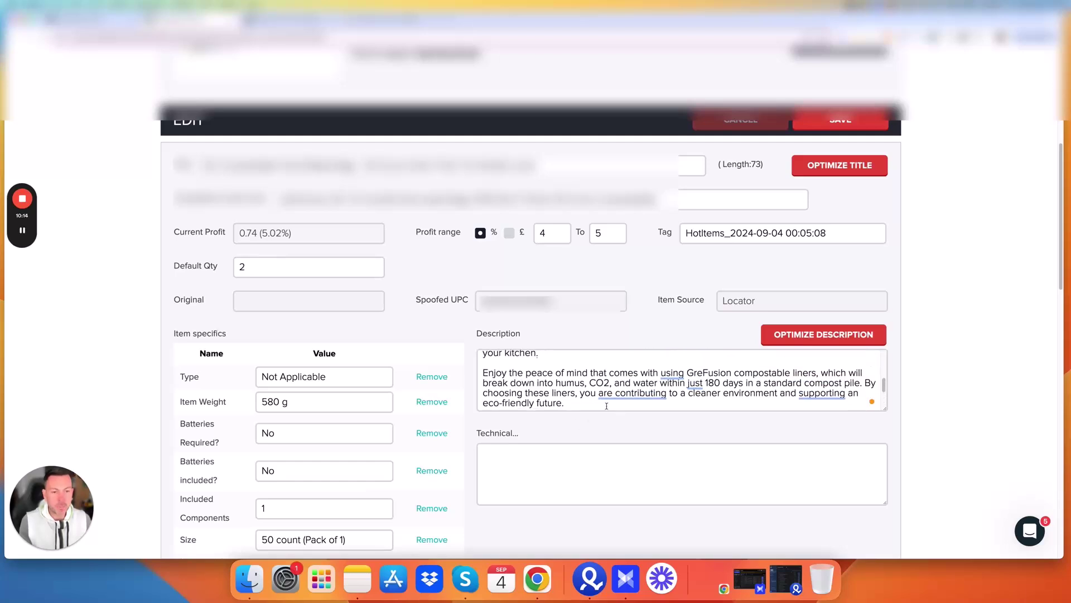
scroll(608, 407, "down", 5)
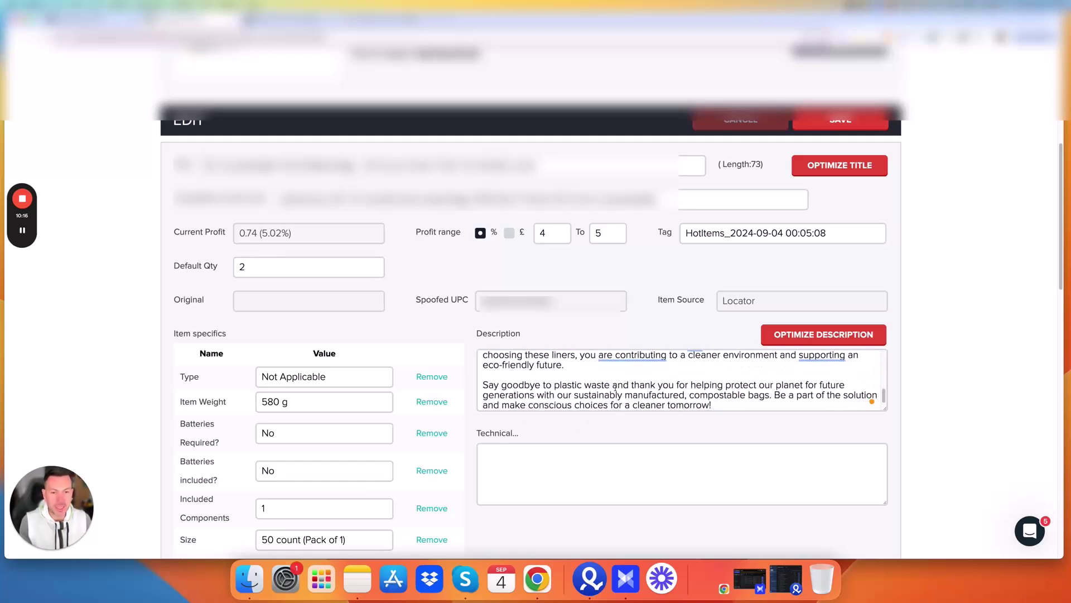
scroll(615, 396, "down", 3)
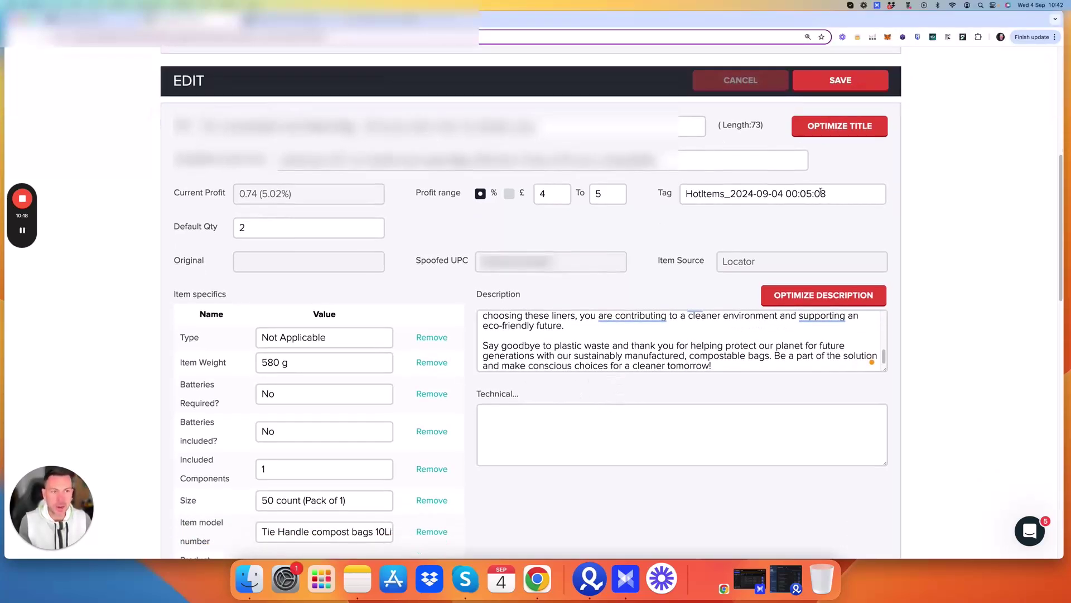
scroll(604, 404, "up", 3)
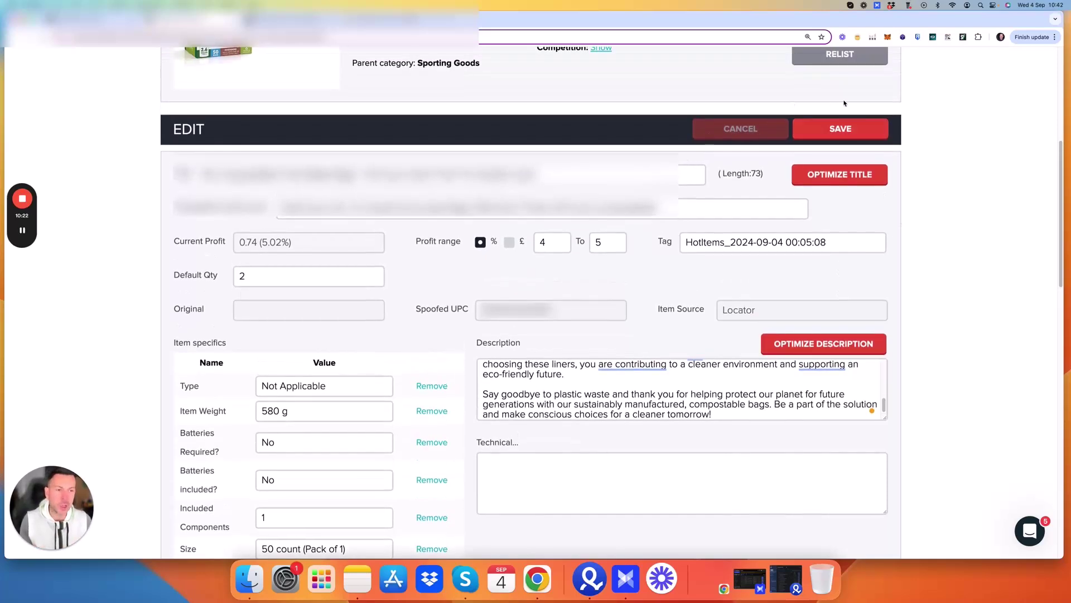
scroll(670, 167, "up", 1)
Save the optimized title and description, confirming the 'Are you sure?' prompt
left_click(830, 135)
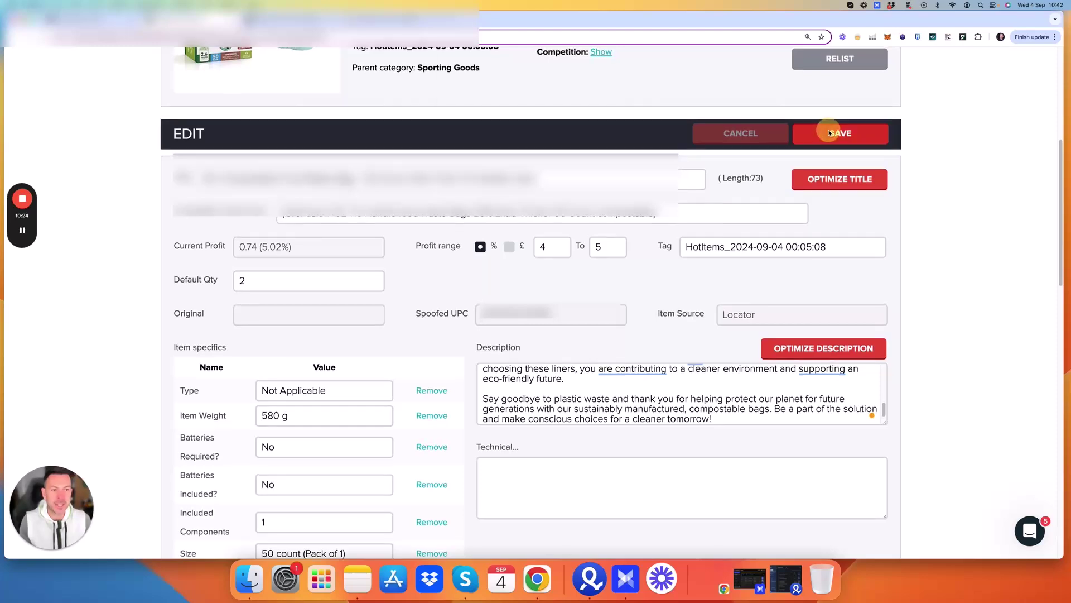
left_click(604, 90)
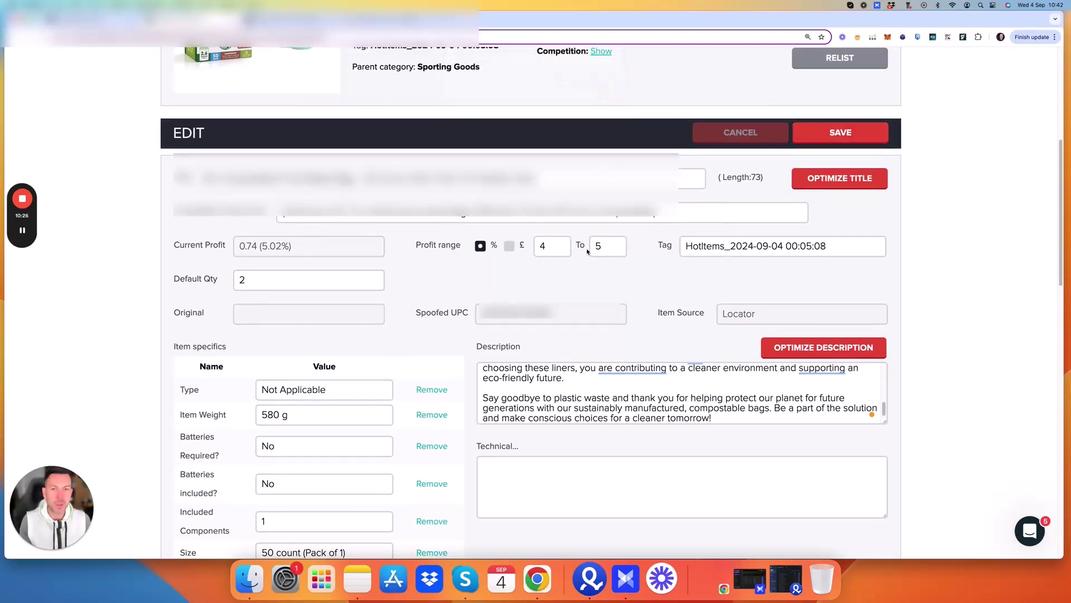